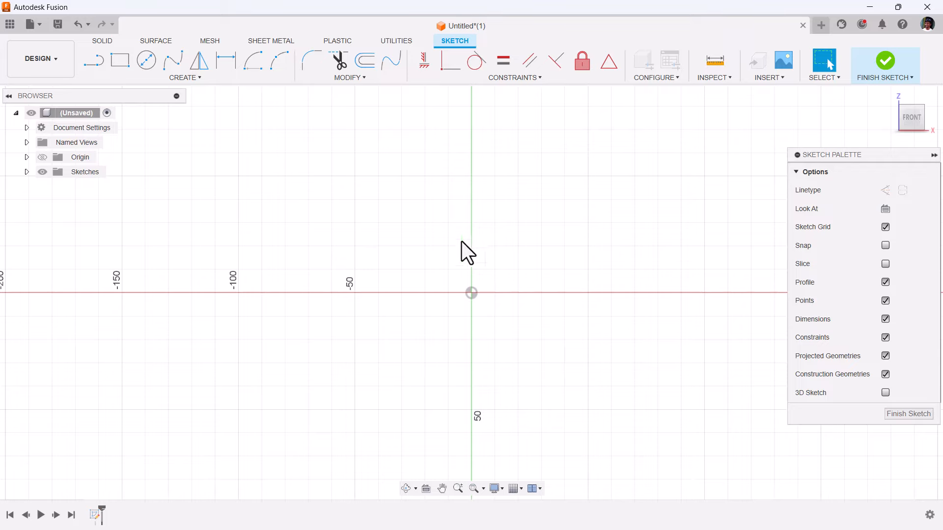
Start a frame-type text in the sketch and draw its rectangular frame from the origin up along the X axis.
{"action": "left_click", "coordinate": [200, 80]}
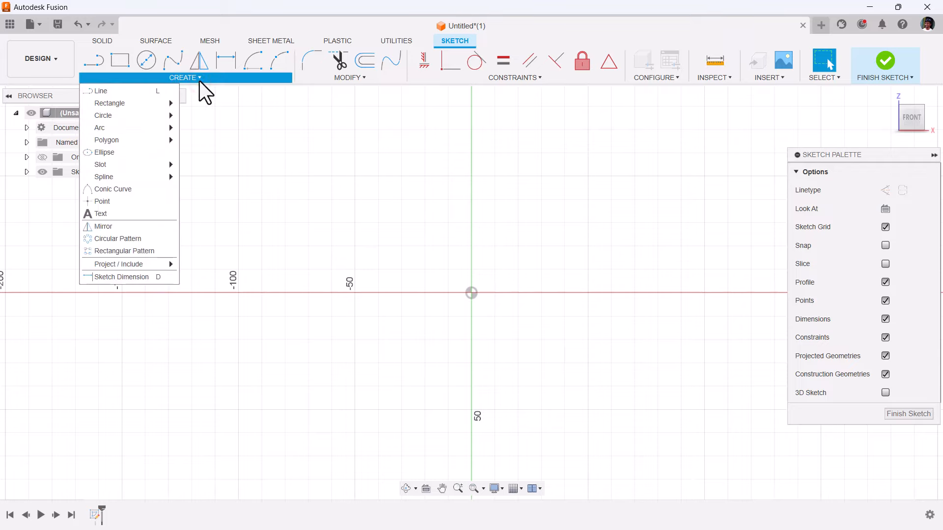
{"action": "left_click", "coordinate": [146, 214]}
{"action": "middle_click_drag", "start_coordinate": [147, 211], "coordinate": [319, 173]}
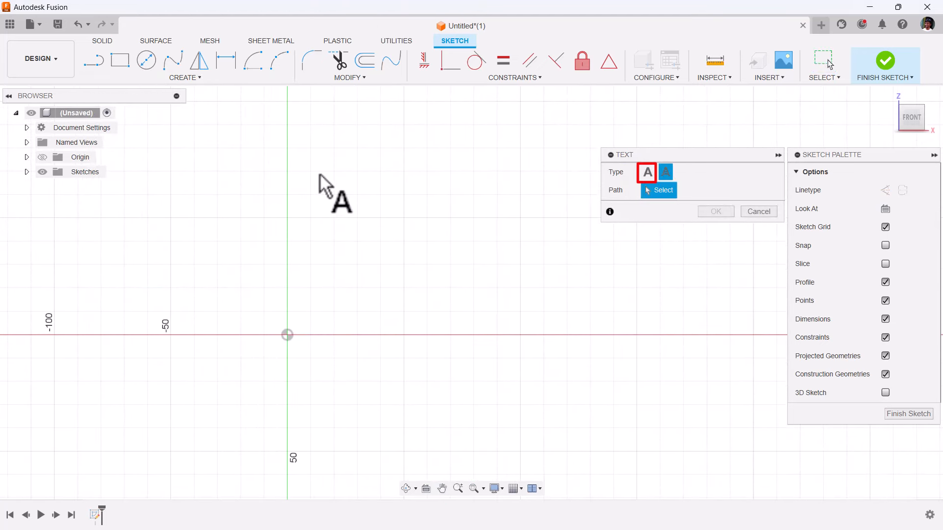
{"action": "left_click", "coordinate": [647, 172]}
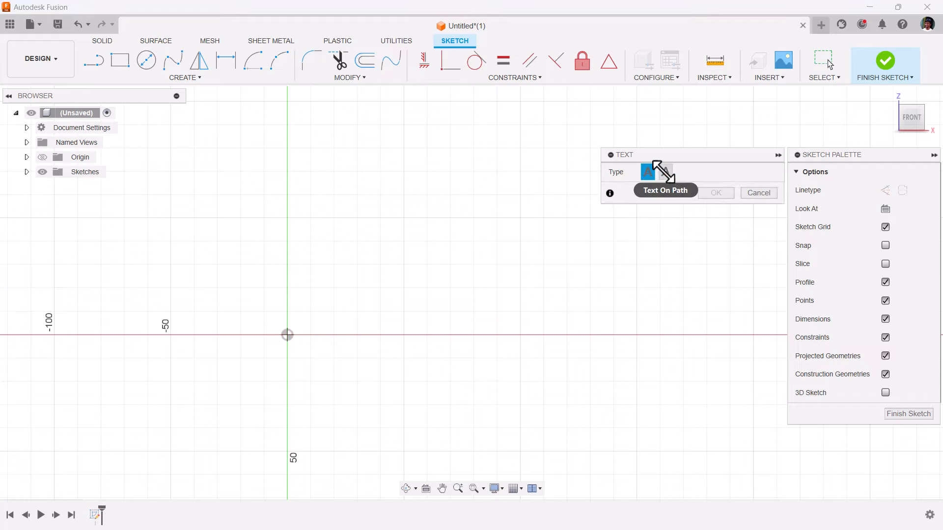
{"action": "middle_click_drag", "start_coordinate": [290, 331], "coordinate": [267, 275]}
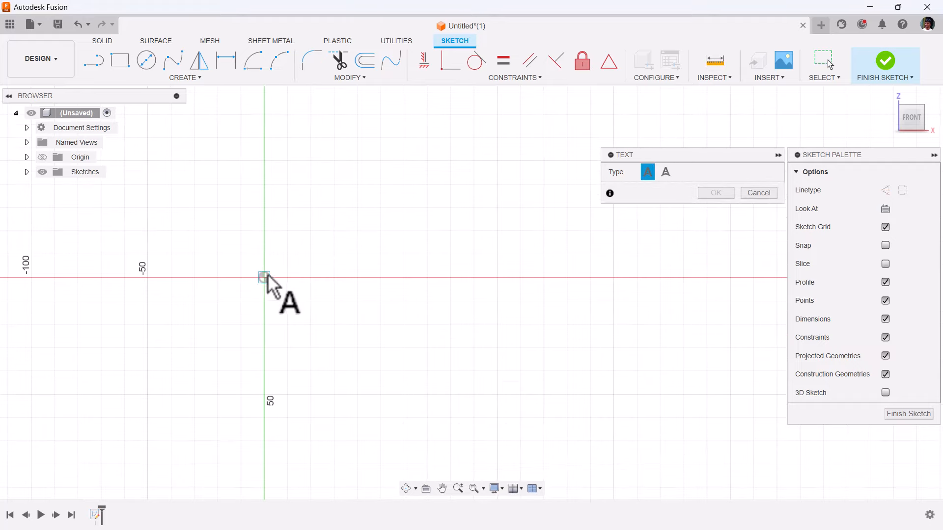
{"action": "left_click", "coordinate": [264, 277]}
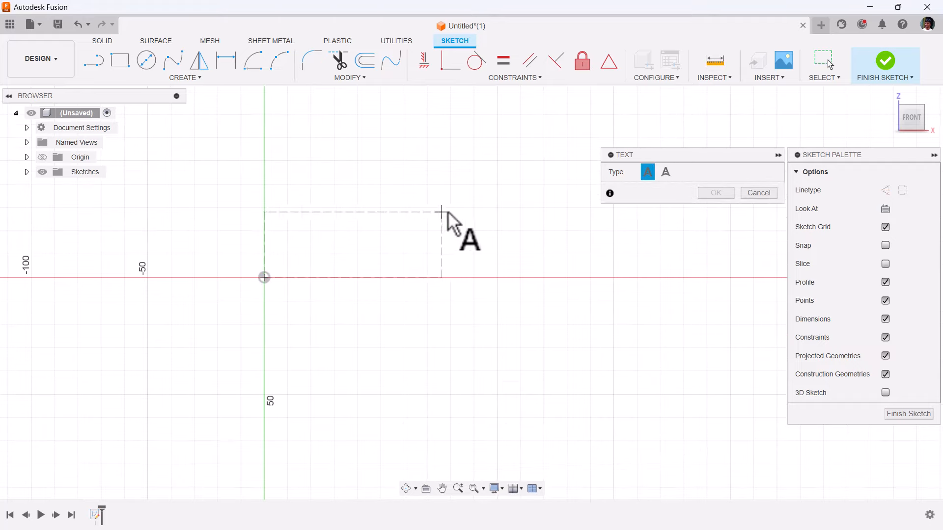
{"action": "left_click", "coordinate": [511, 205]}
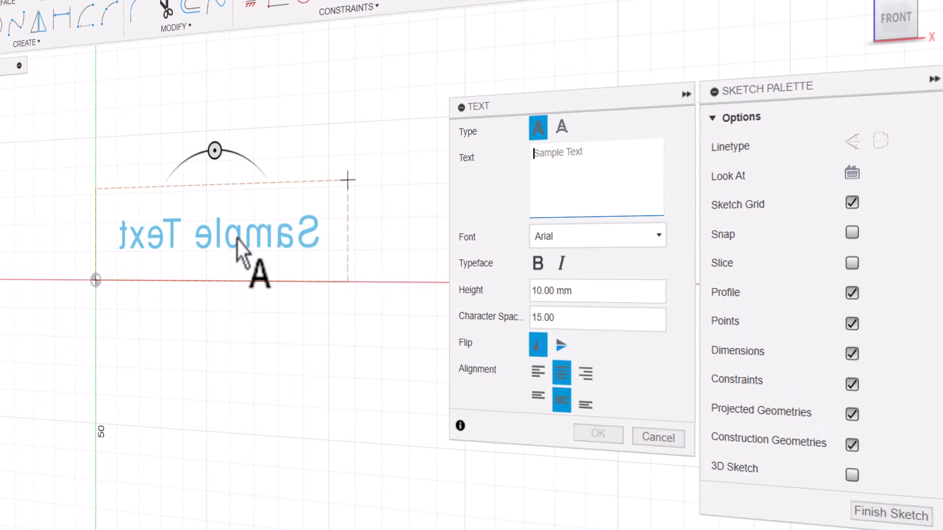
Enter "World of Fusion" as the frame text, turn off its horizontal flip and accept the text.
{"action": "left_click", "coordinate": [565, 164]}
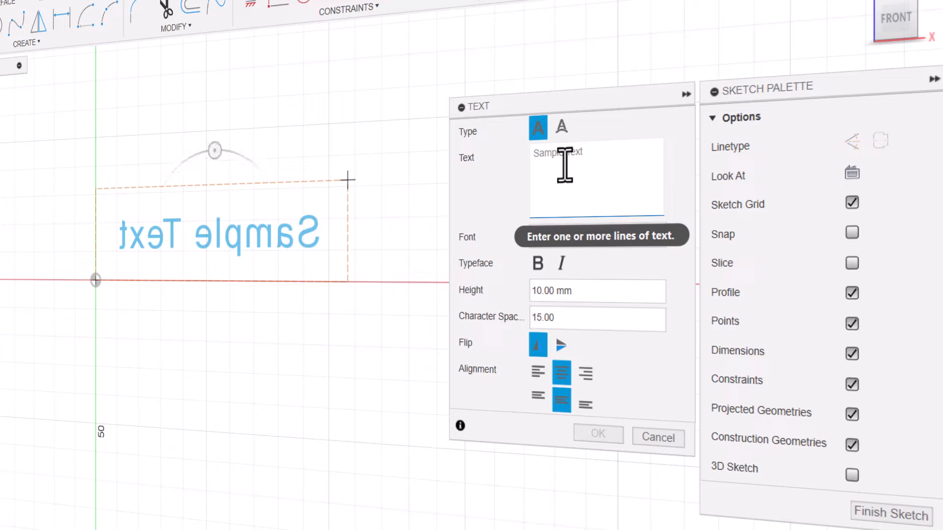
{"action": "type", "text": "Wor"}
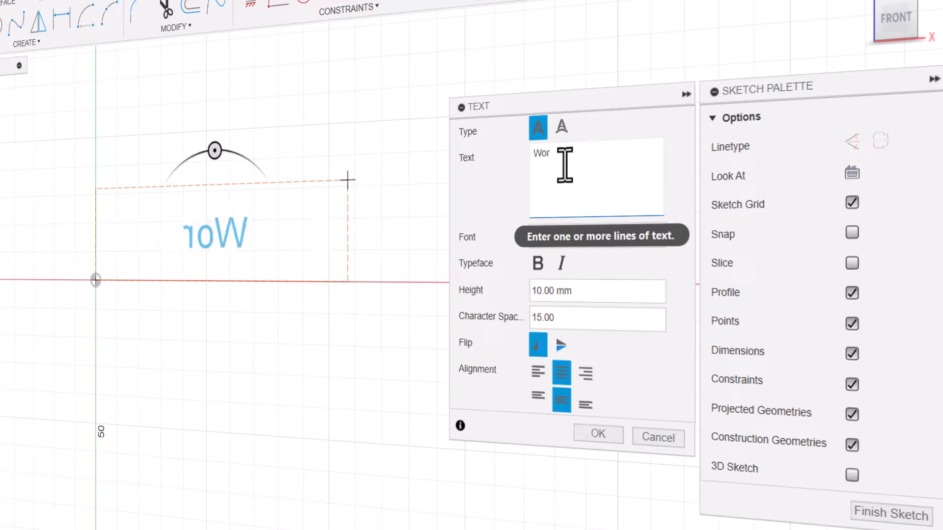
{"action": "type", "text": "ld of Fusion"}
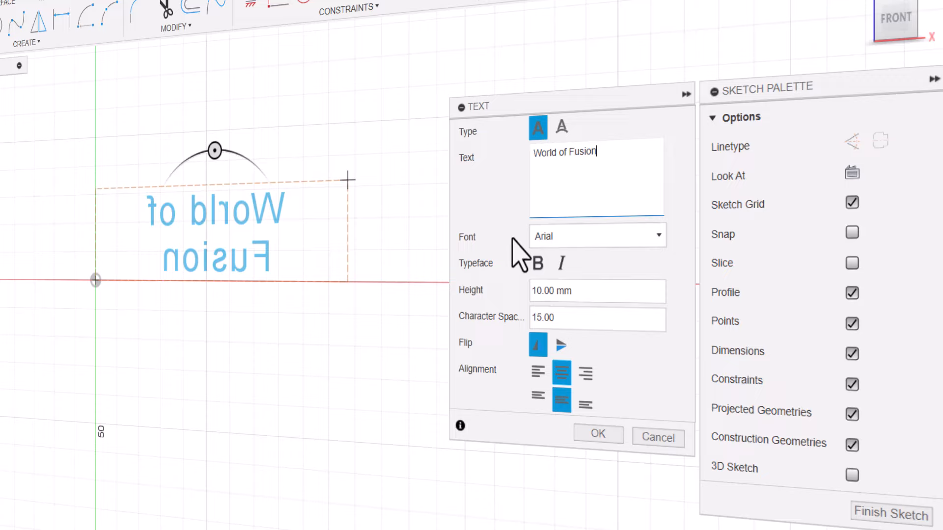
{"action": "left_click", "coordinate": [547, 318]}
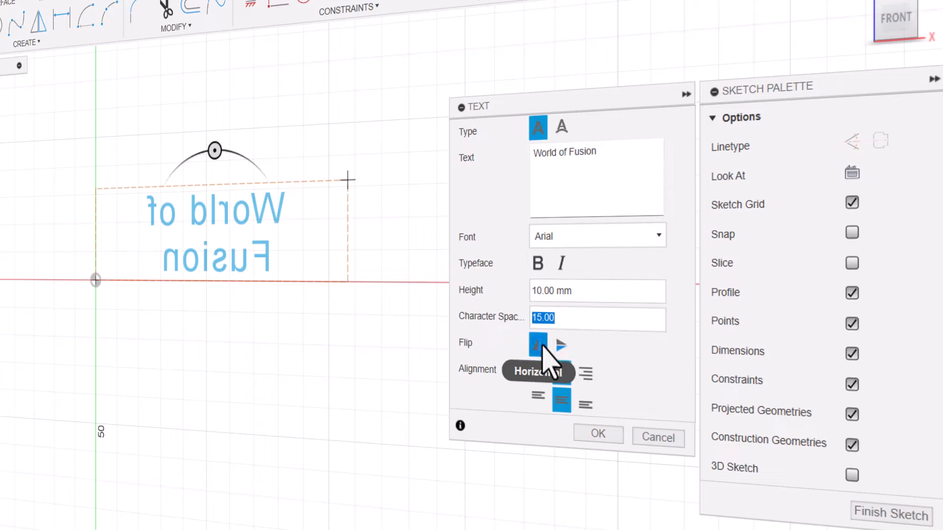
{"action": "left_click", "coordinate": [539, 347]}
{"action": "middle_click_drag", "start_coordinate": [278, 330], "coordinate": [203, 356]}
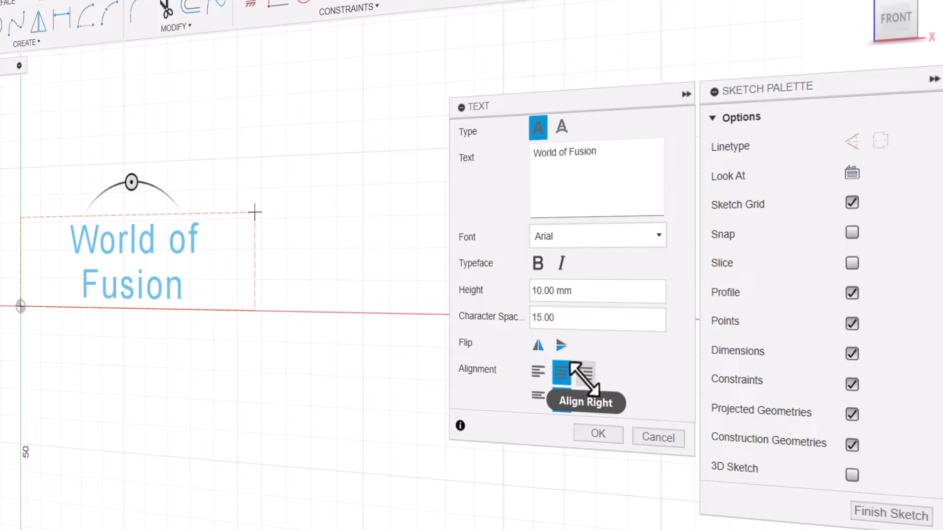
{"action": "left_click", "coordinate": [594, 434]}
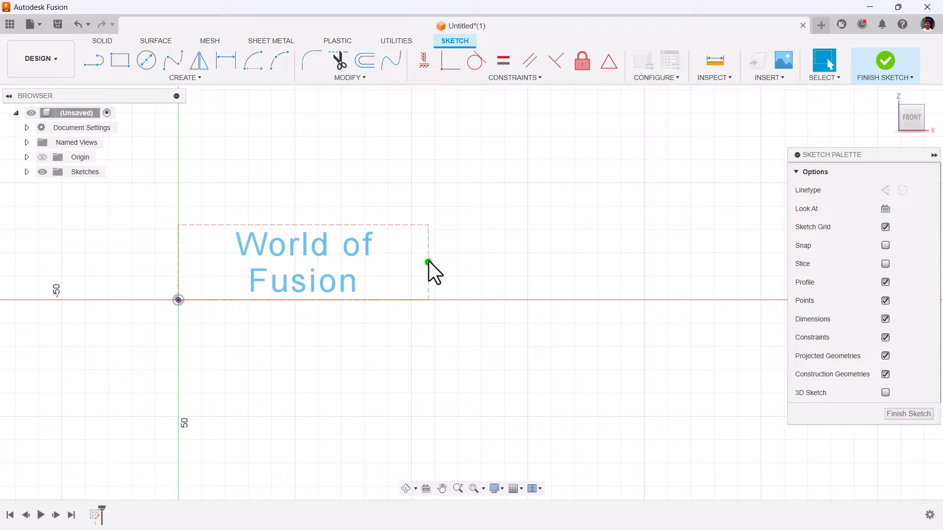
Stretch the text frame to about 120 mm wide so that "World of Fusion" fits on a single line.
{"action": "mouse_move", "coordinate": [429, 261]}
{"action": "left_mouse_down"}
{"action": "mouse_move", "coordinate": [501, 278]}
{"action": "mouse_move", "coordinate": [433, 273]}
{"action": "mouse_move", "coordinate": [462, 249]}
{"action": "mouse_move", "coordinate": [467, 282]}
{"action": "mouse_move", "coordinate": [458, 271]}
{"action": "left_mouse_up"}
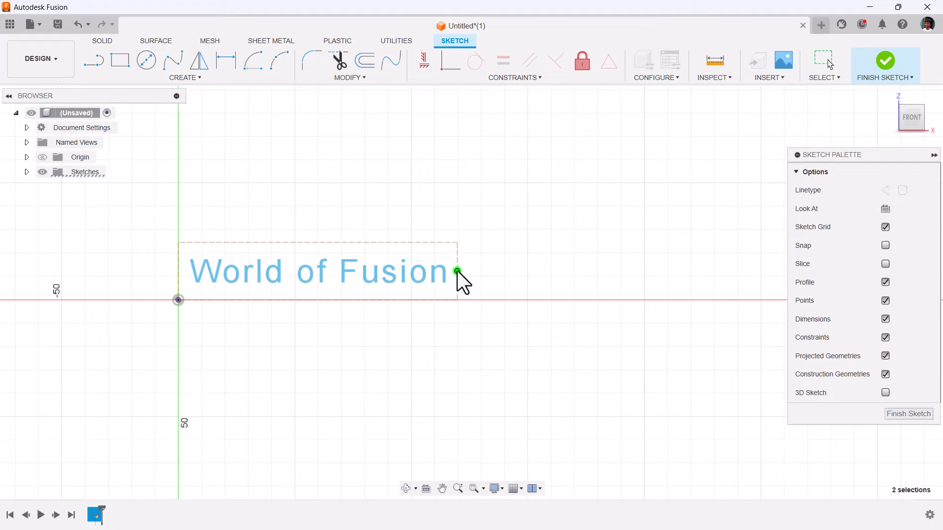
{"action": "middle_click_drag", "start_coordinate": [486, 268], "coordinate": [551, 279]}
{"action": "left_click", "coordinate": [514, 267]}
Apply a Horizontal/Vertical constraint to the text frame's upper edge and expand the Sketches folder.
{"action": "mouse_move", "coordinate": [428, 254]}
{"action": "left_mouse_down"}
{"action": "mouse_move", "coordinate": [417, 236]}
{"action": "mouse_move", "coordinate": [427, 255]}
{"action": "left_mouse_up"}
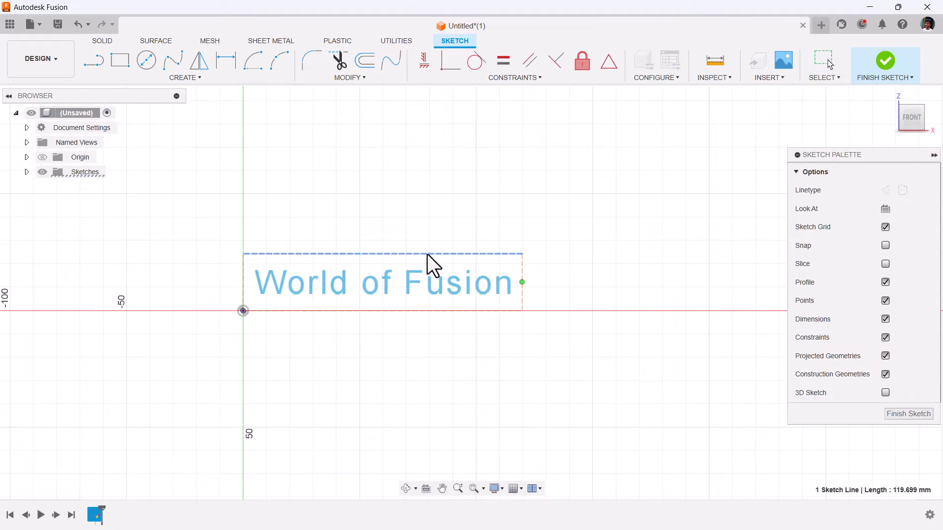
{"action": "left_click", "coordinate": [25, 172]}
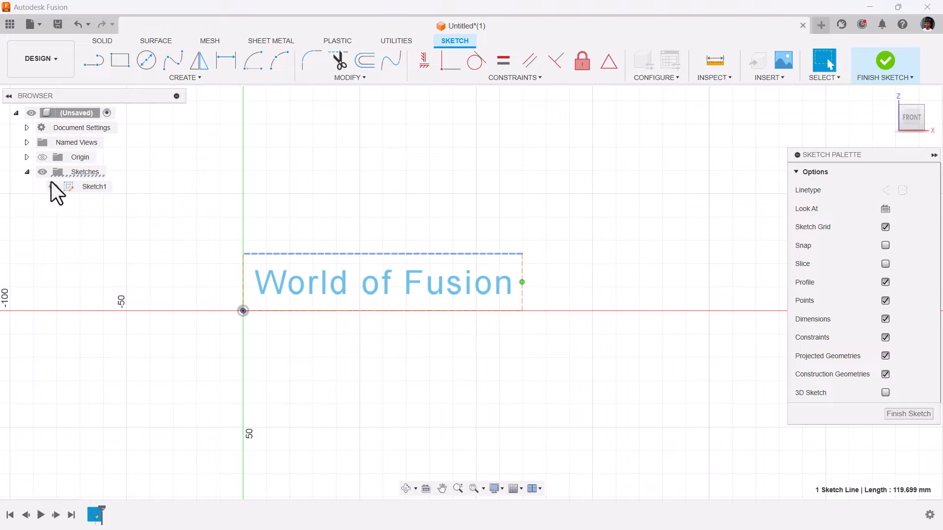
{"action": "left_click", "coordinate": [423, 61]}
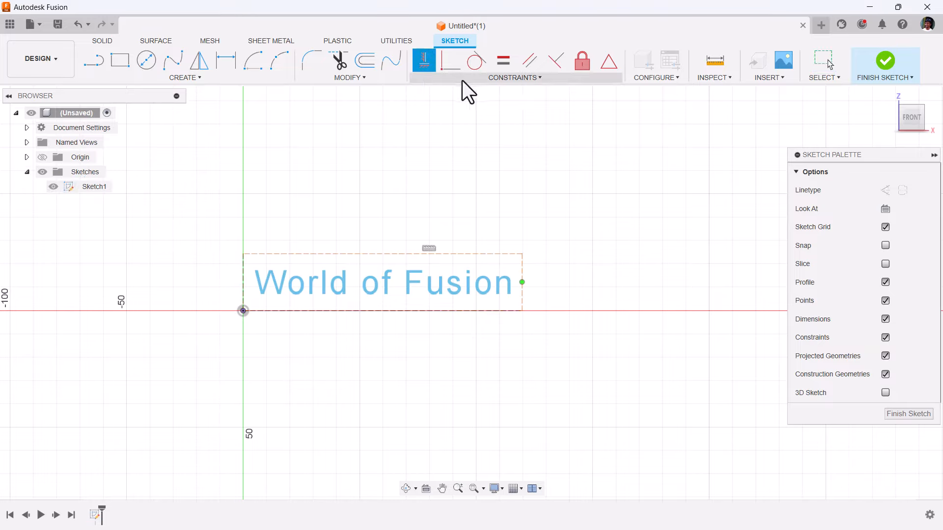
{"action": "key", "text": "Escape"}
Dimension the text frame's upper edge and set its width to 120 mm.
{"action": "middle_click_drag", "start_coordinate": [453, 185], "coordinate": [459, 202]}
{"action": "left_click", "coordinate": [226, 60]}
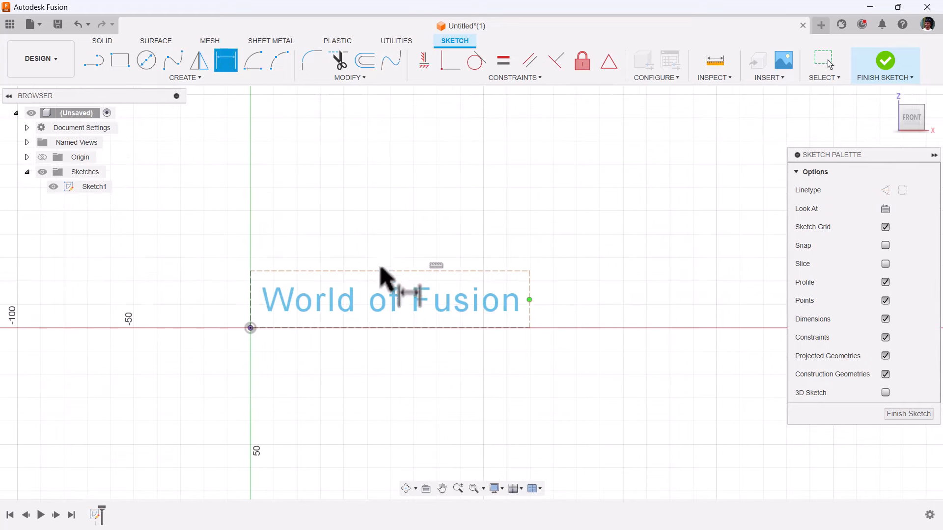
{"action": "left_click", "coordinate": [376, 271]}
{"action": "left_click", "coordinate": [372, 242]}
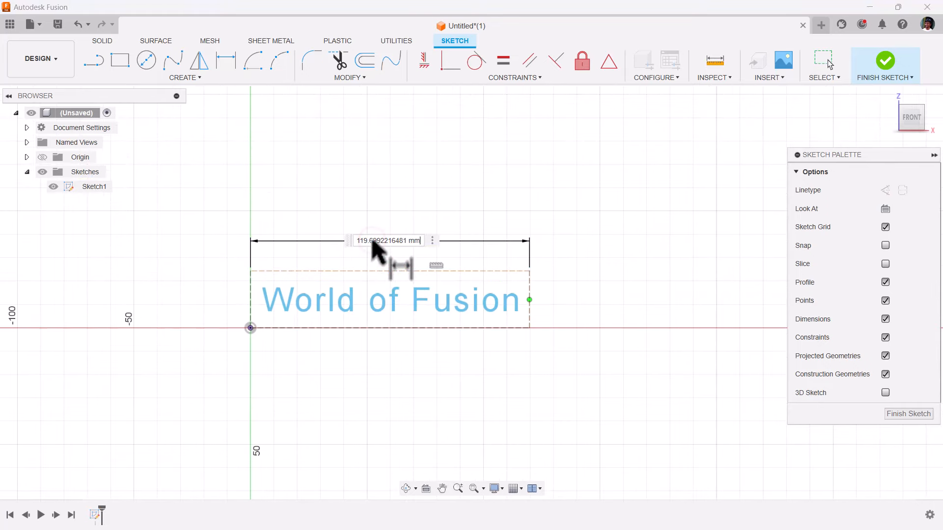
{"action": "type", "text": "120"}
{"action": "key", "text": "Return"}
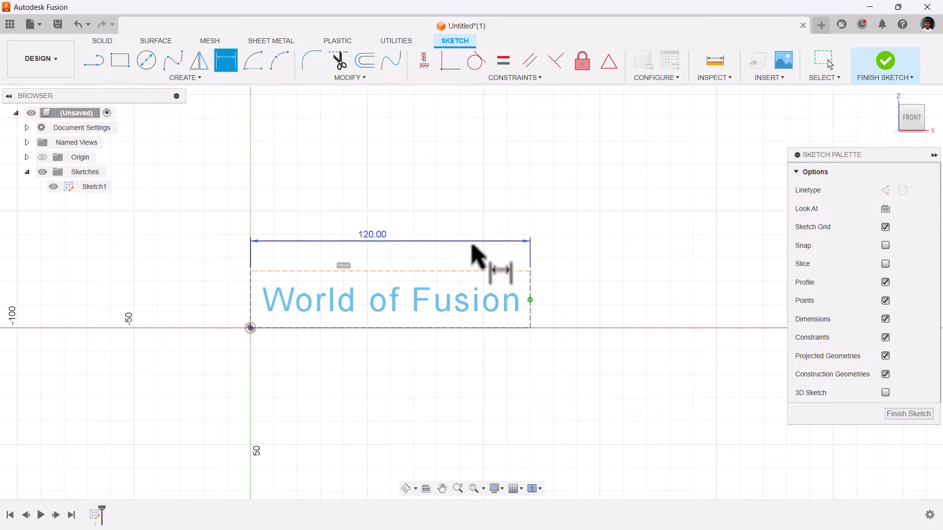
Dimension the text frame's vertical edge and set its height to 25 mm.
{"action": "left_click", "coordinate": [530, 295]}
{"action": "left_click", "coordinate": [583, 295]}
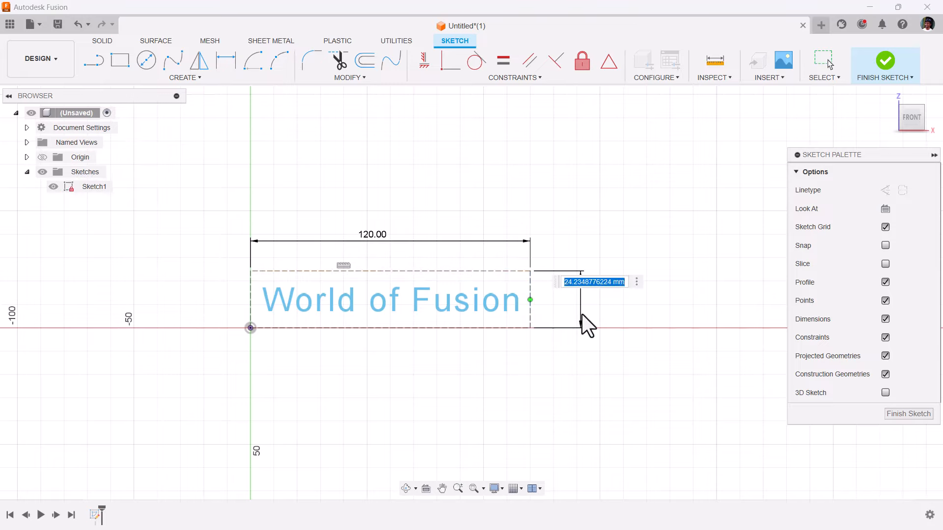
{"action": "type", "text": "25"}
{"action": "key", "text": "Return"}
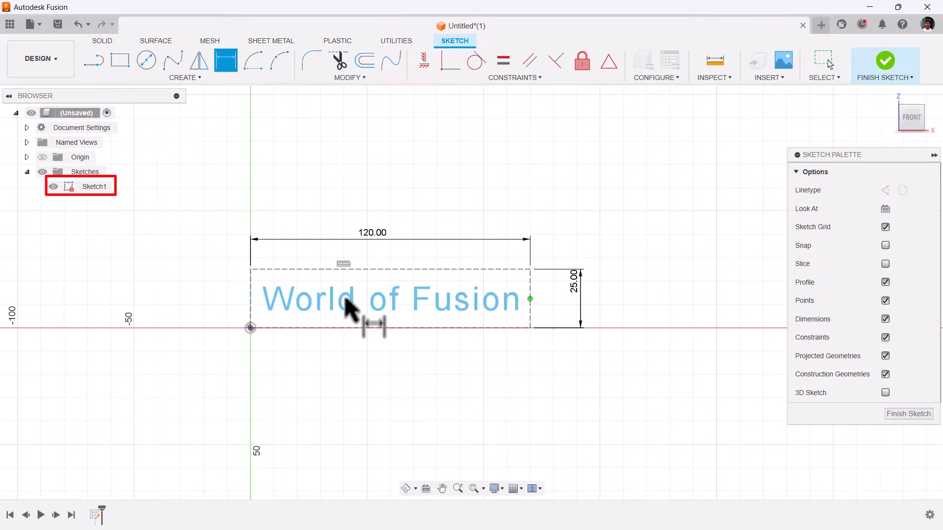
{"action": "key", "text": "Escape"}
Open the "World of Fusion" frame text for editing, accept it without changes and finish the sketch.
{"action": "double_click", "coordinate": [360, 305]}
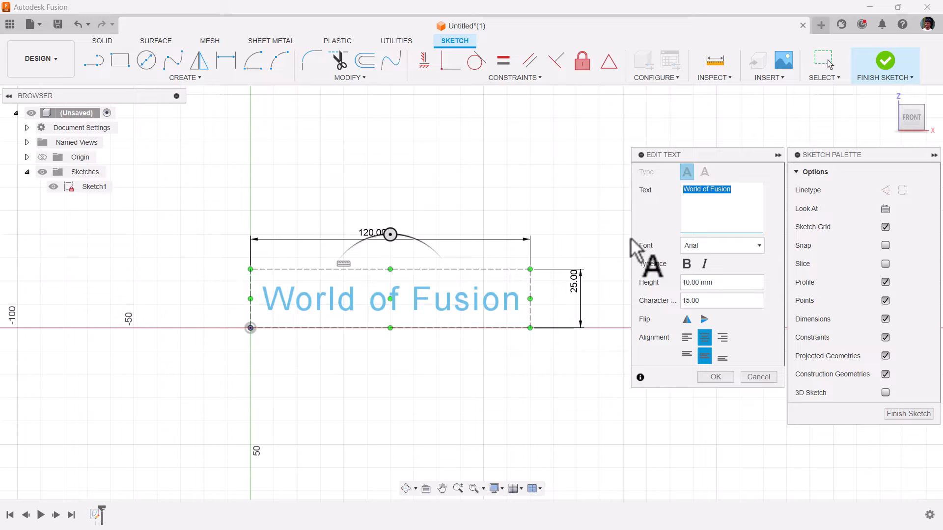
{"action": "left_click", "coordinate": [713, 378]}
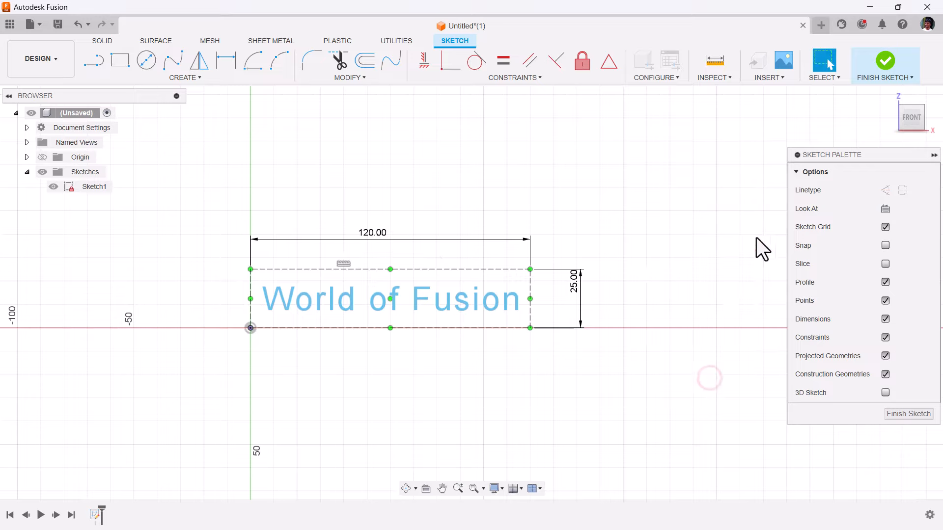
{"action": "left_click", "coordinate": [882, 58]}
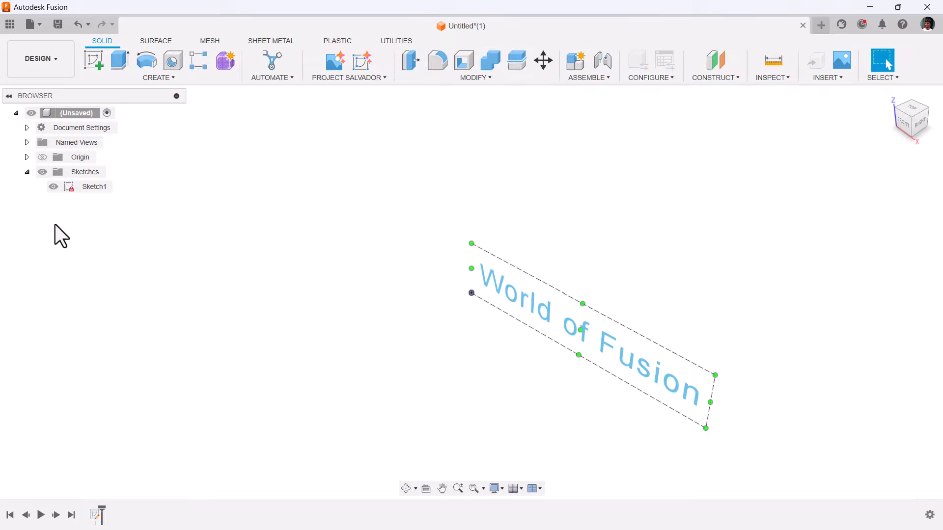
Create a second sketch on the front plane and draw a horizontal line about 128 mm long above the text frame.
{"action": "left_click", "coordinate": [91, 66]}
{"action": "left_click", "coordinate": [485, 264]}
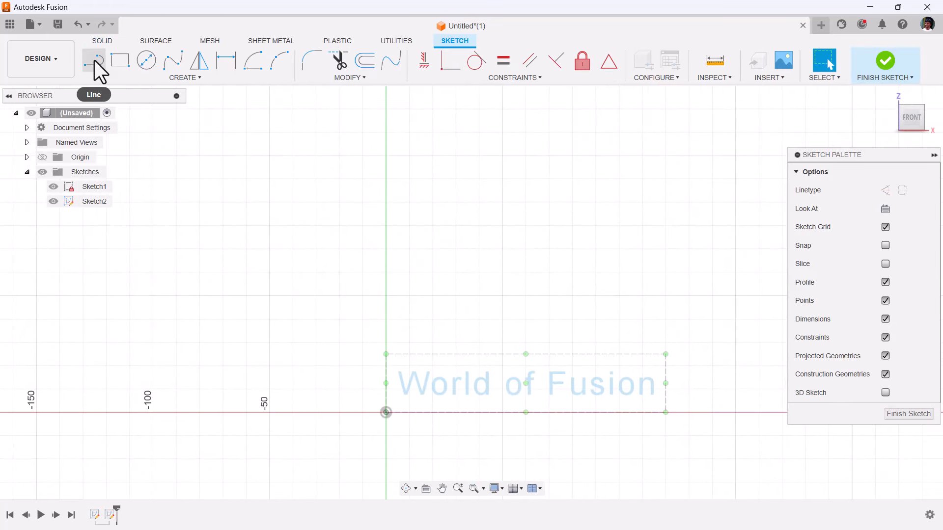
{"action": "left_click", "coordinate": [94, 62]}
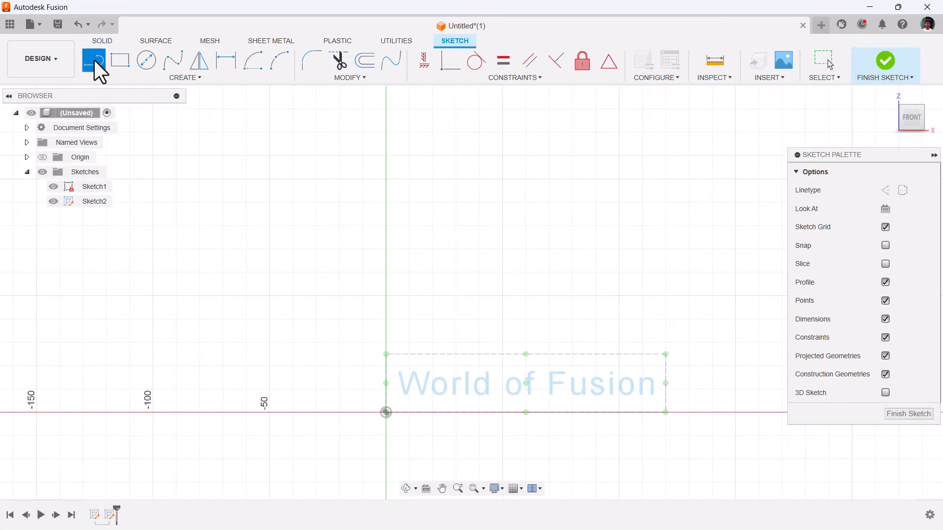
{"action": "left_click", "coordinate": [394, 277]}
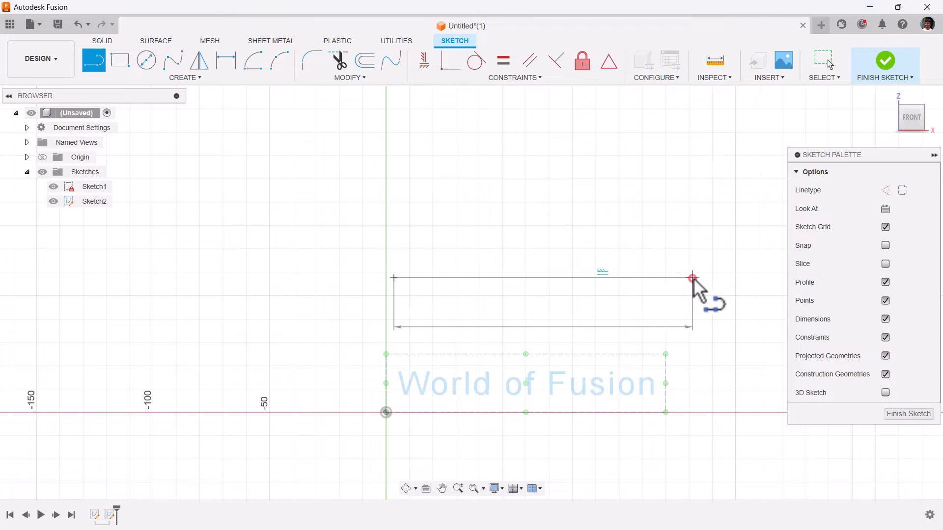
{"action": "left_click", "coordinate": [692, 277]}
{"action": "middle_click_drag", "start_coordinate": [692, 246], "coordinate": [692, 250]}
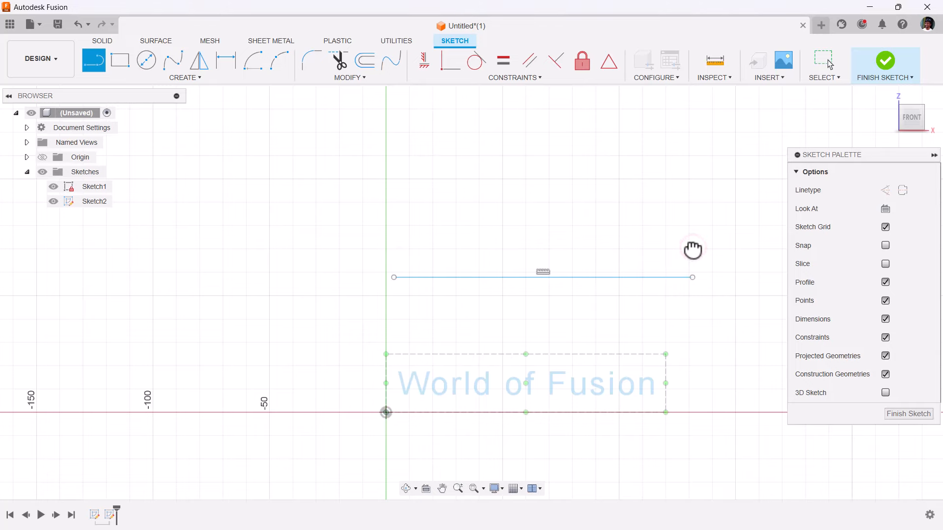
{"action": "middle_click_drag", "start_coordinate": [693, 250], "coordinate": [574, 285]}
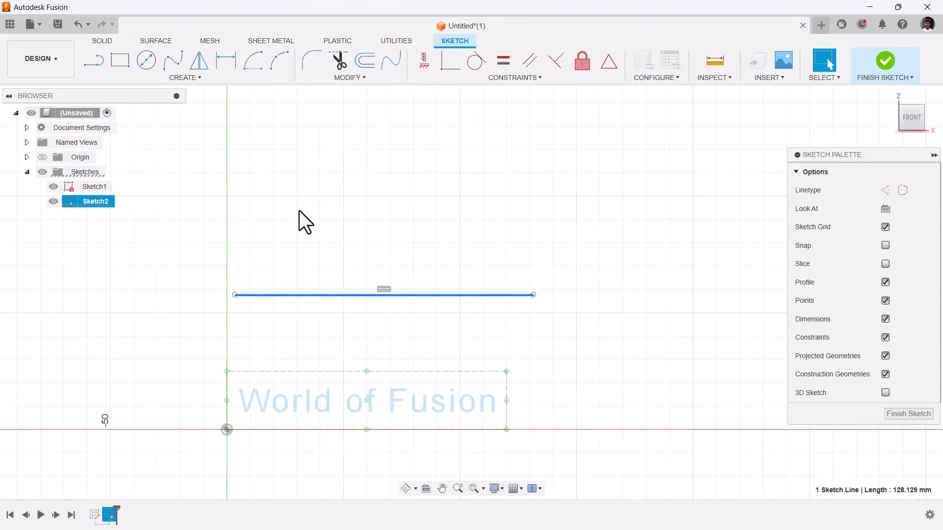
{"action": "left_click", "coordinate": [299, 210]}
Start sketch text of the text-on-path type along the horizontal line and enter "World of Fusion" as its content.
{"action": "left_click", "coordinate": [205, 79]}
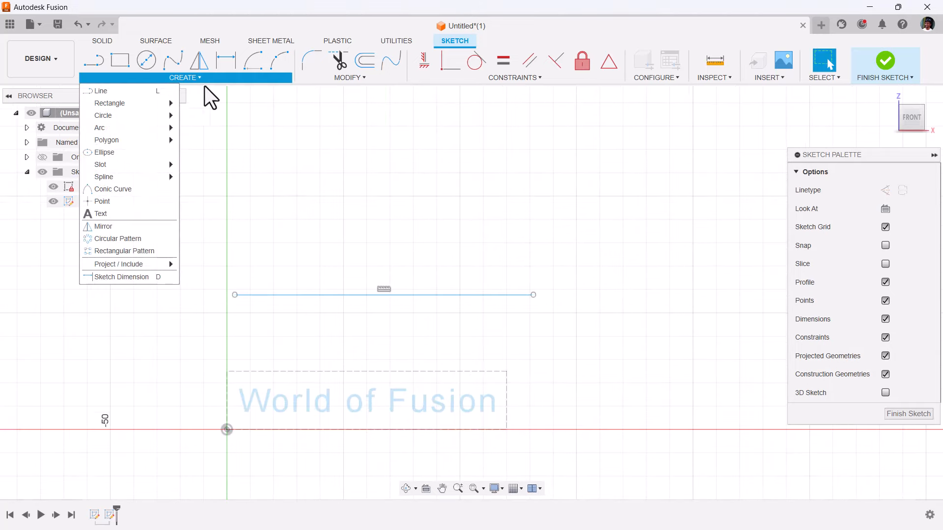
{"action": "left_click", "coordinate": [159, 214]}
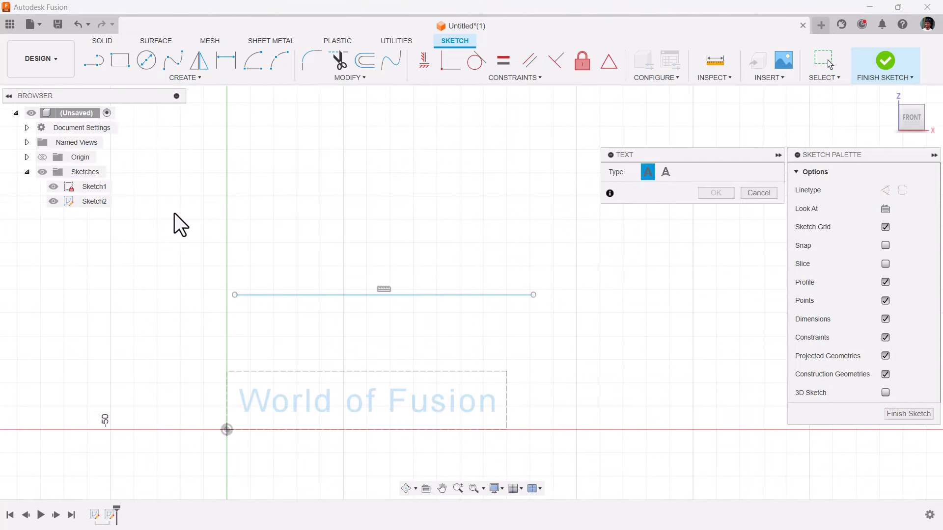
{"action": "left_click", "coordinate": [666, 172]}
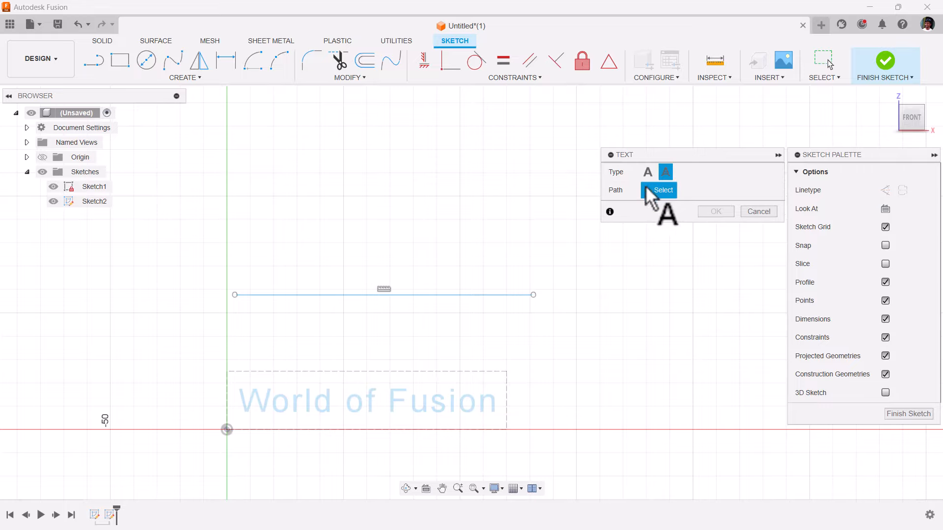
{"action": "left_click", "coordinate": [491, 294]}
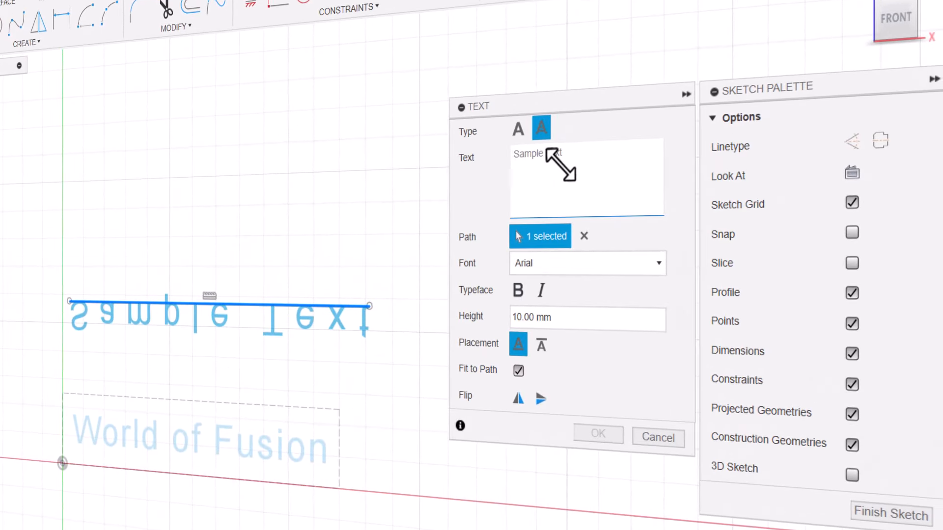
{"action": "left_click", "coordinate": [561, 165]}
{"action": "type", "text": "World of Fusion"}
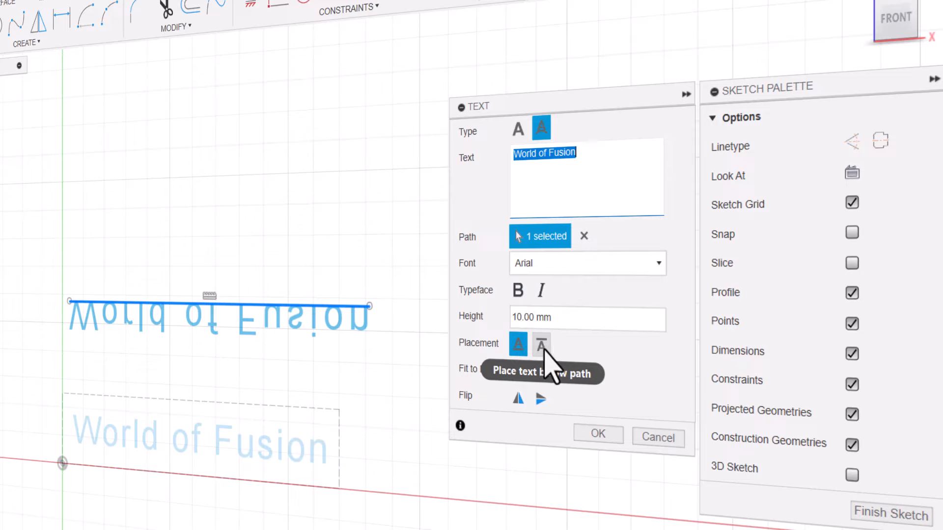
Set the text's placement to below the path, flip it vertically only and accept the text.
{"action": "left_click", "coordinate": [542, 345]}
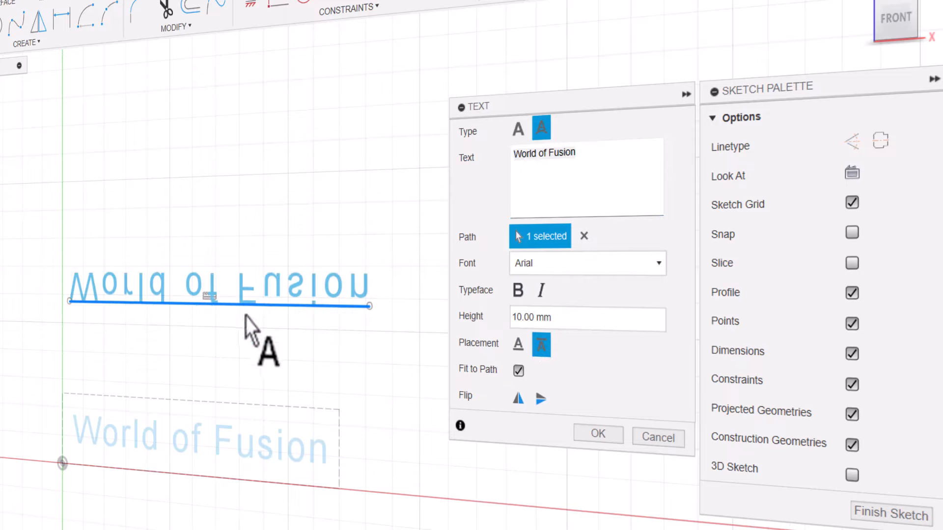
{"action": "left_click", "coordinate": [518, 398]}
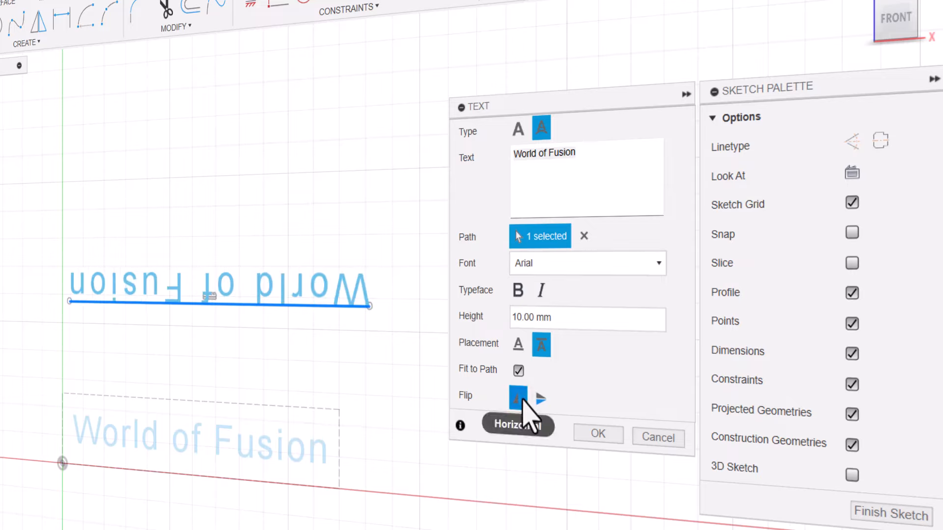
{"action": "left_click", "coordinate": [541, 398]}
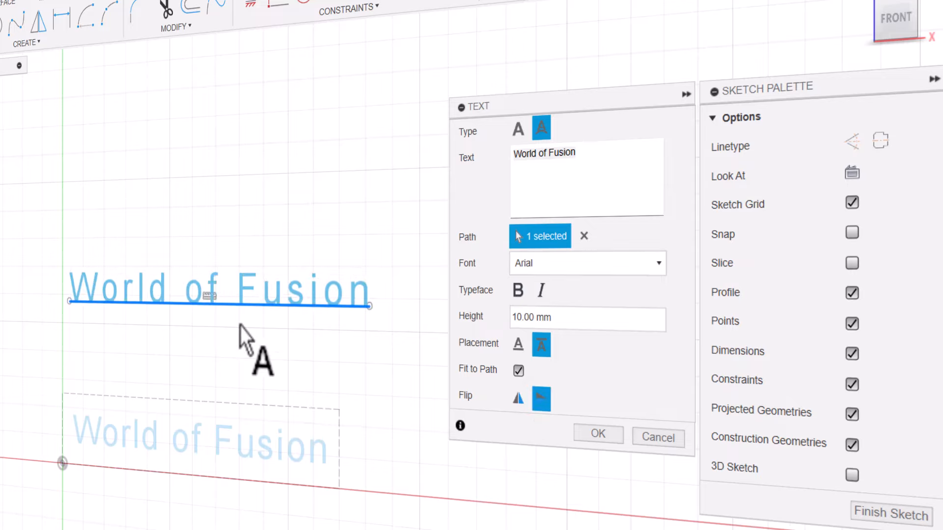
{"action": "middle_click_drag", "start_coordinate": [249, 337], "coordinate": [219, 374]}
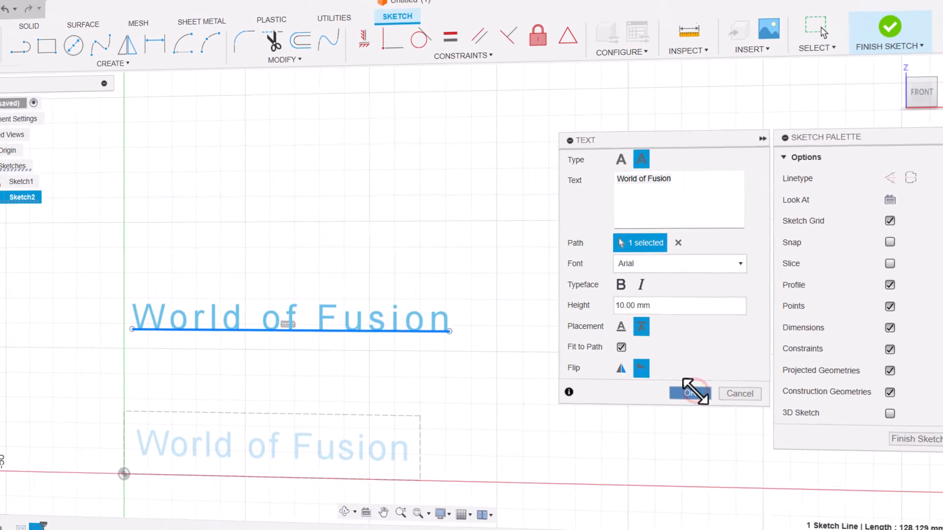
{"action": "left_click", "coordinate": [602, 434]}
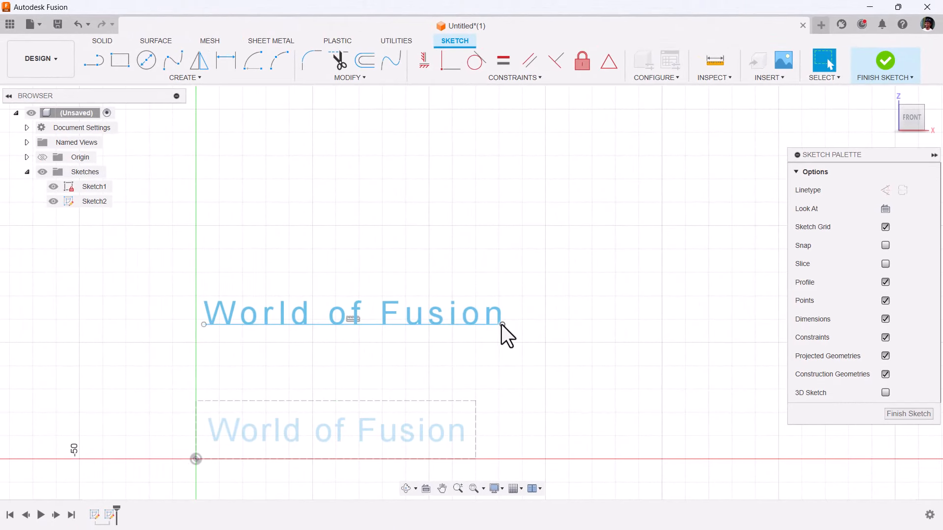
Shorten the text's path by moving the line's far end point inward to about X 124 mm, Z 55 mm.
{"action": "mouse_move", "coordinate": [500, 326]}
{"action": "left_mouse_down"}
{"action": "mouse_move", "coordinate": [507, 323]}
{"action": "mouse_move", "coordinate": [464, 326]}
{"action": "mouse_move", "coordinate": [514, 327]}
{"action": "mouse_move", "coordinate": [459, 335]}
{"action": "mouse_move", "coordinate": [485, 332]}
{"action": "left_mouse_up"}
{"action": "middle_click_drag", "start_coordinate": [500, 292], "coordinate": [515, 271]}
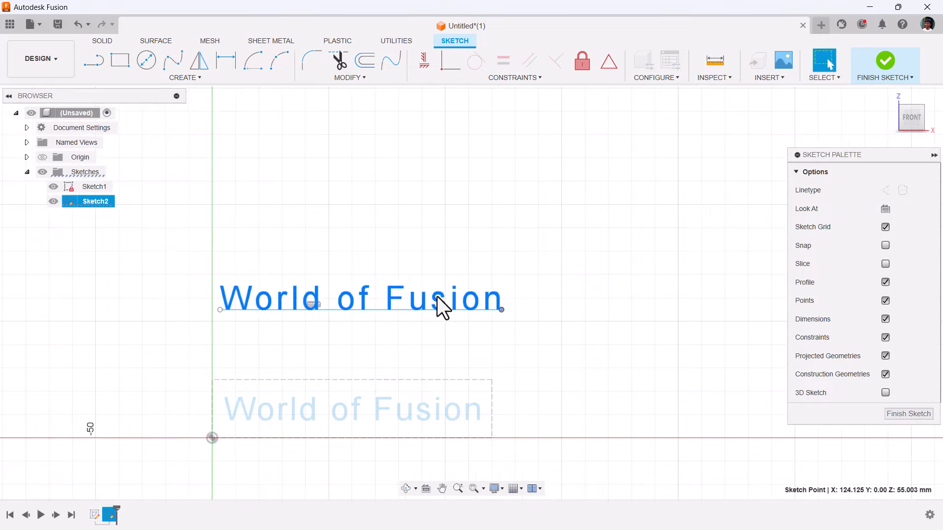
Open the path text for editing, switch Fit to Path off and back on, and accept.
{"action": "double_click", "coordinate": [422, 302]}
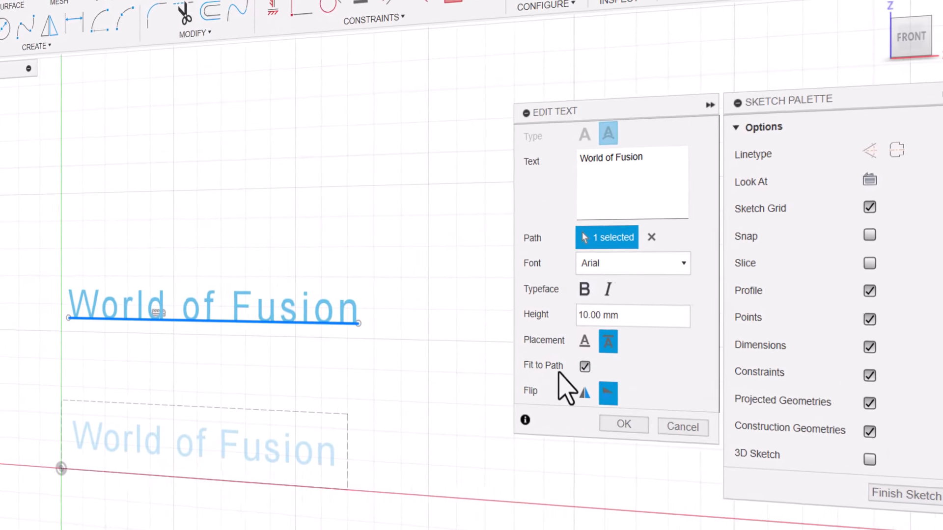
{"action": "left_click", "coordinate": [559, 373]}
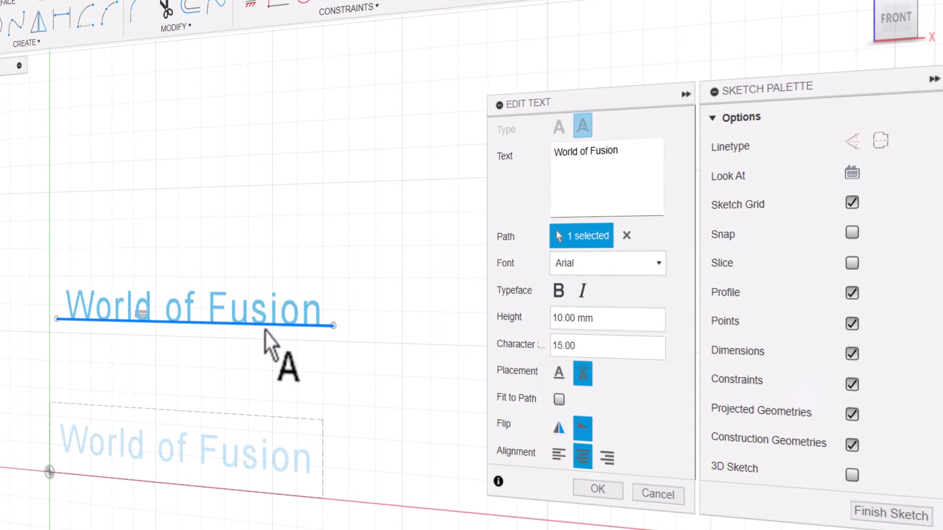
{"action": "left_click", "coordinate": [555, 346]}
{"action": "left_click", "coordinate": [559, 399]}
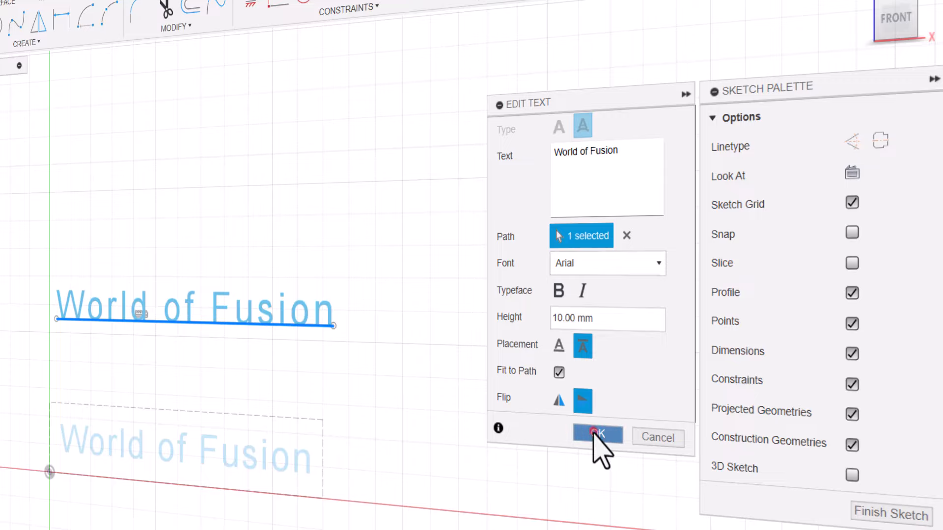
{"action": "left_click", "coordinate": [596, 434]}
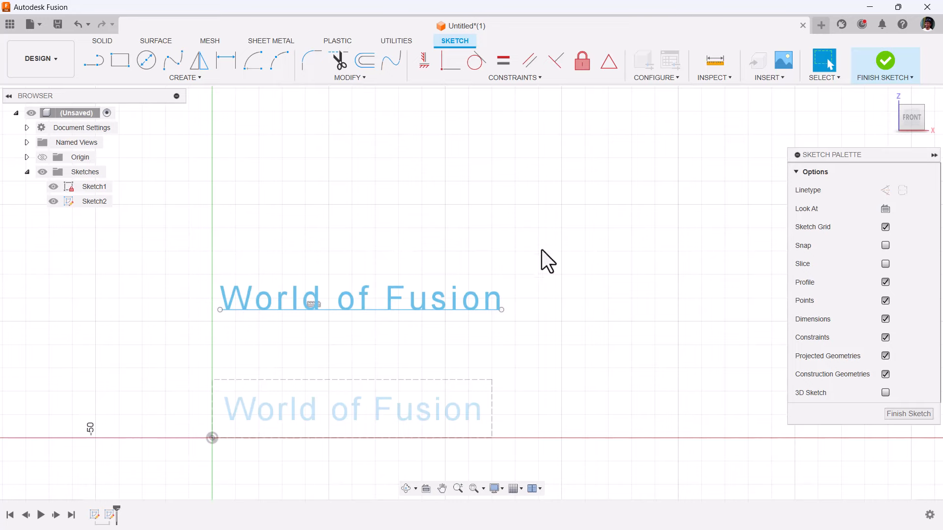
Finish the line-text sketch and create a new sketch on the right plane.
{"action": "left_click", "coordinate": [885, 61]}
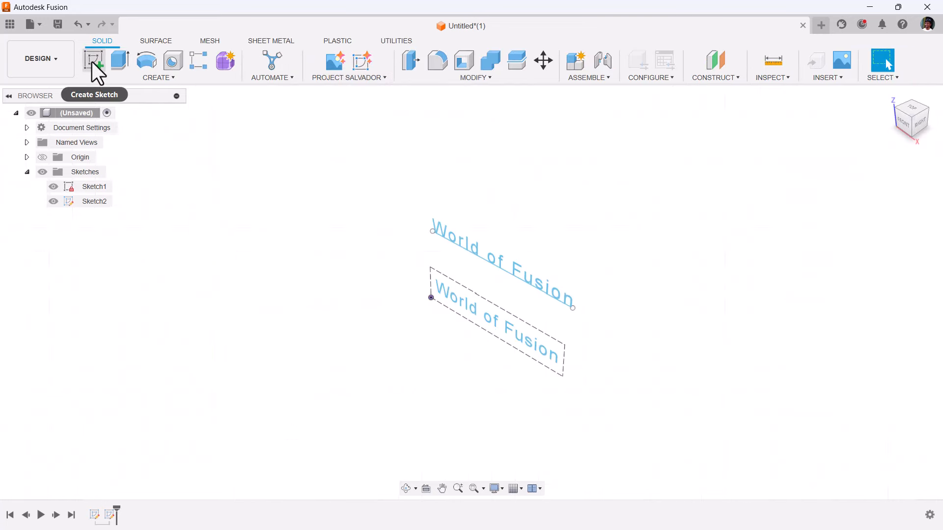
{"action": "left_click", "coordinate": [93, 61]}
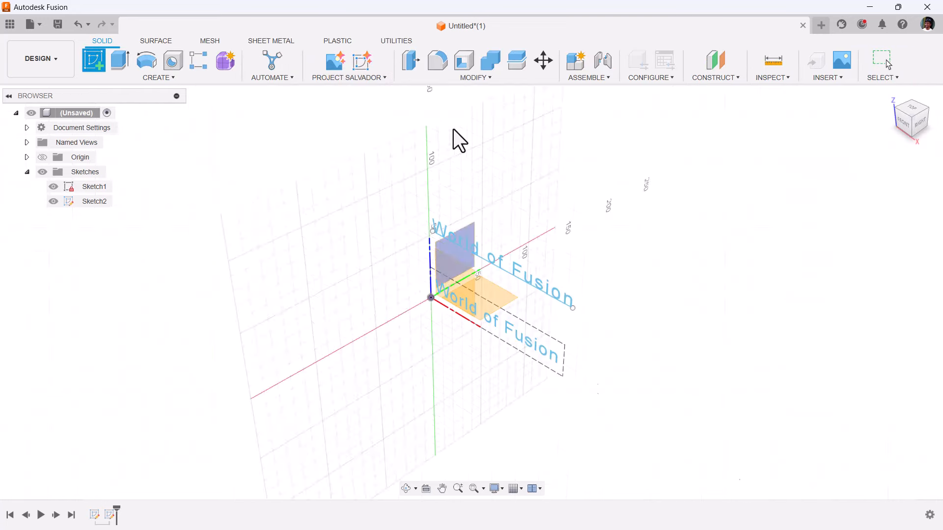
{"action": "left_click", "coordinate": [471, 224]}
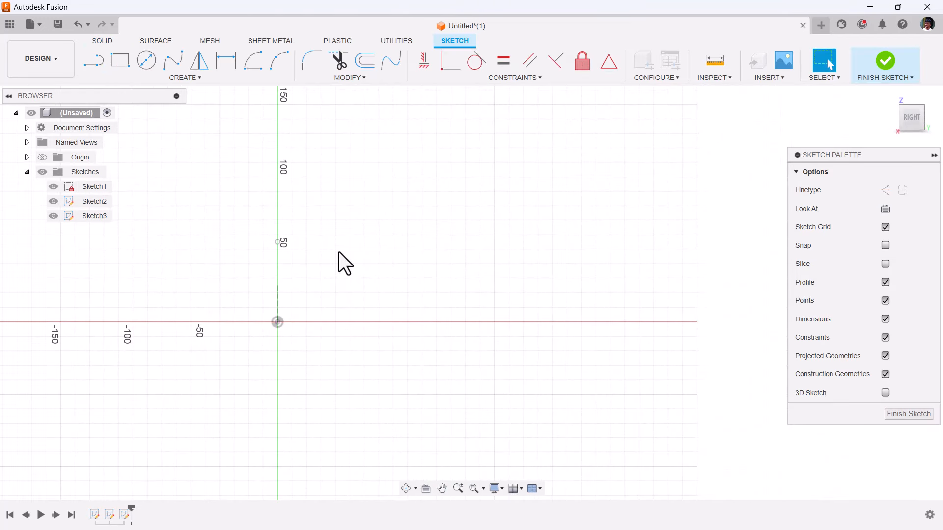
Draw an S-shaped fit point spline through four points, about 135 mm long, beside the vertical axis above the origin.
{"action": "left_click", "coordinate": [173, 61]}
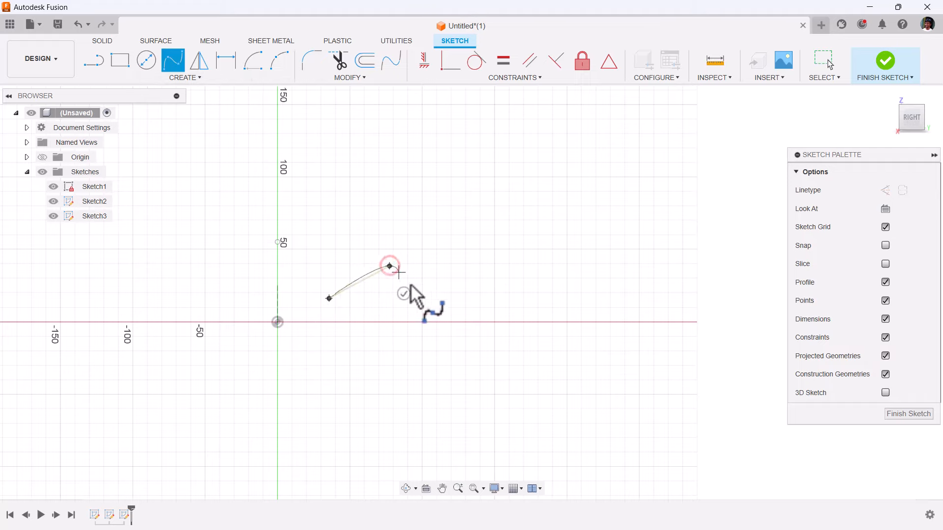
{"action": "left_click", "coordinate": [453, 298]}
{"action": "left_click", "coordinate": [494, 279]}
{"action": "right_click", "coordinate": [494, 279]}
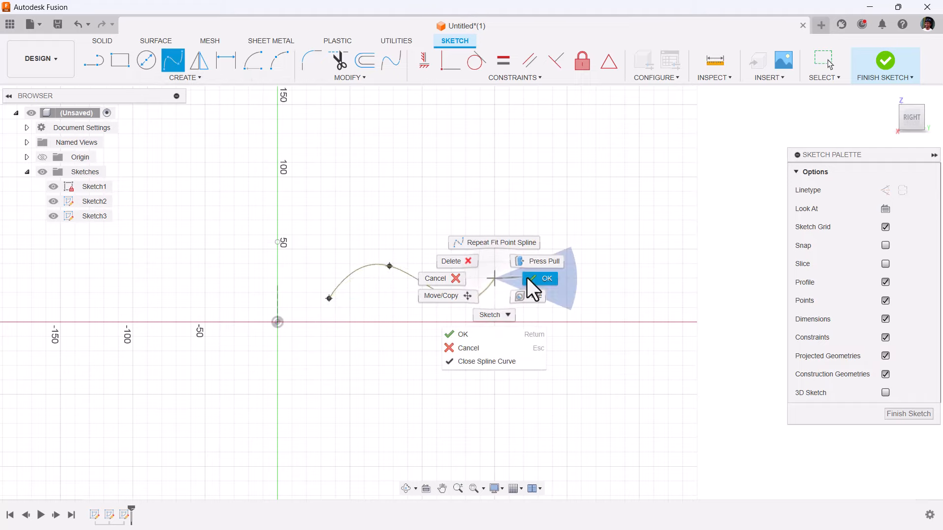
{"action": "left_click", "coordinate": [540, 281]}
Start text along a path on the spline and enter "World of Fusion" as its content.
{"action": "scroll", "coordinate": [422, 236], "scroll_direction": "up", "scroll_amount": 3}
{"action": "left_click", "coordinate": [193, 77]}
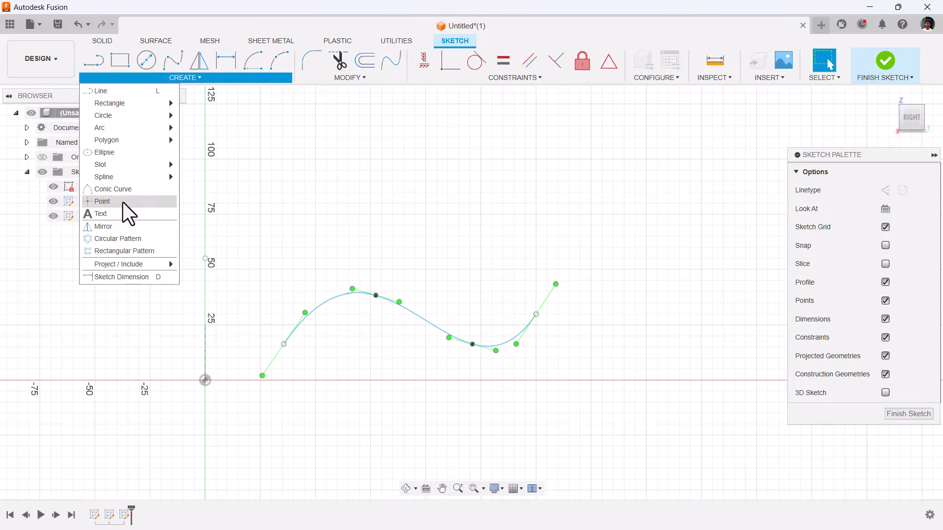
{"action": "left_click", "coordinate": [126, 214]}
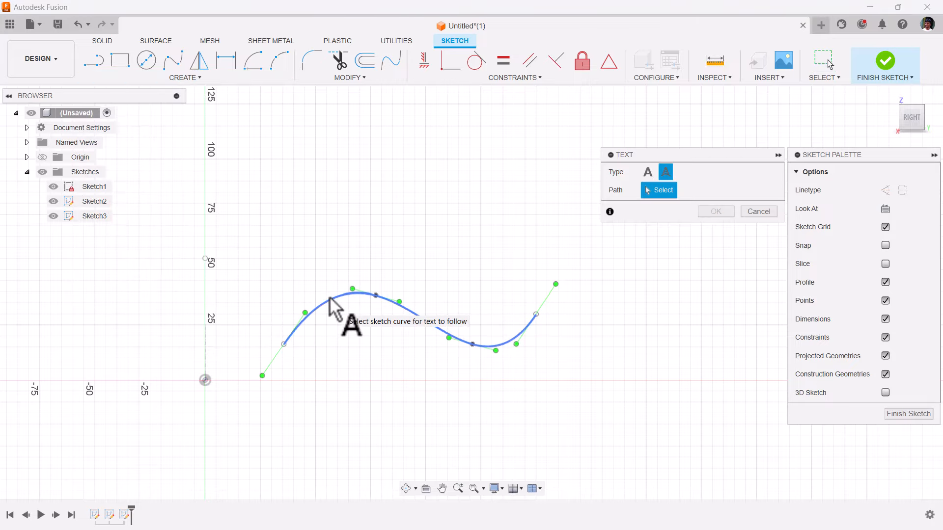
{"action": "left_click", "coordinate": [330, 298]}
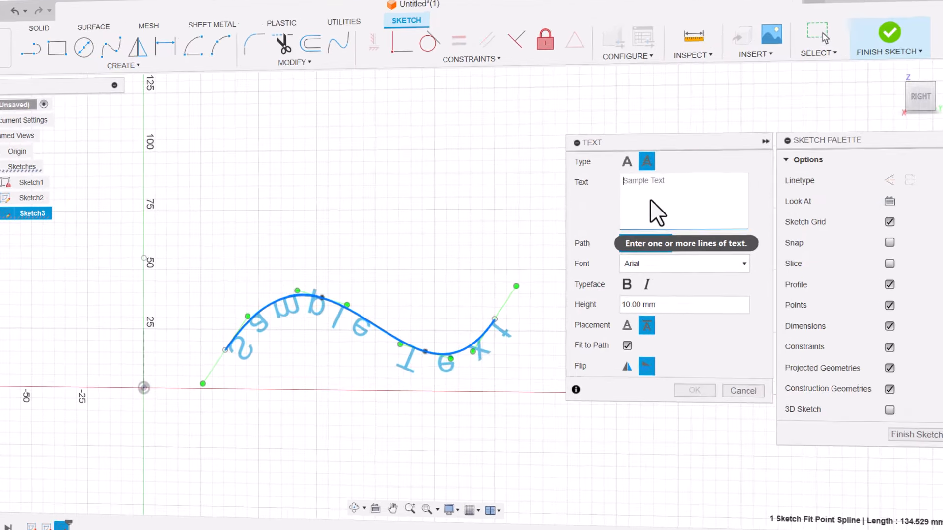
{"action": "type", "text": "World of Fusion"}
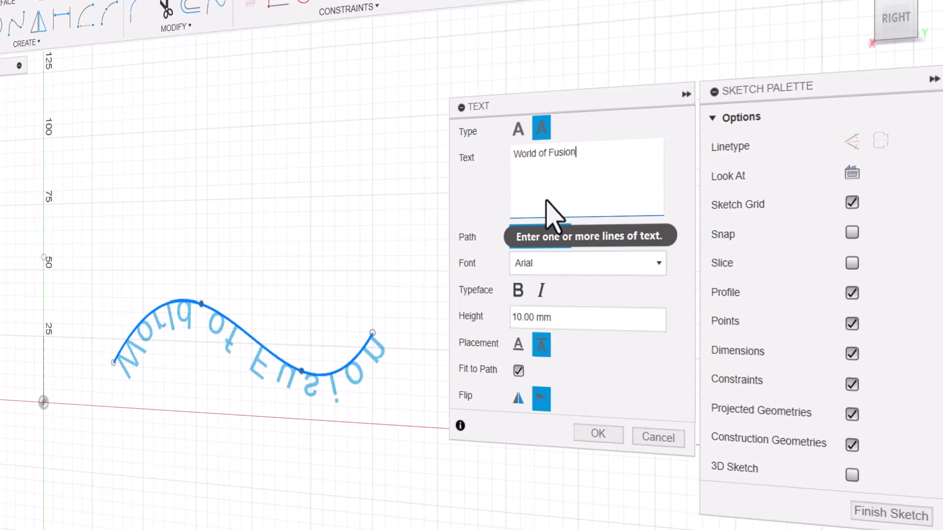
Set the spline text's placement to above the path, remove its vertical flip and accept the text.
{"action": "left_click", "coordinate": [518, 398]}
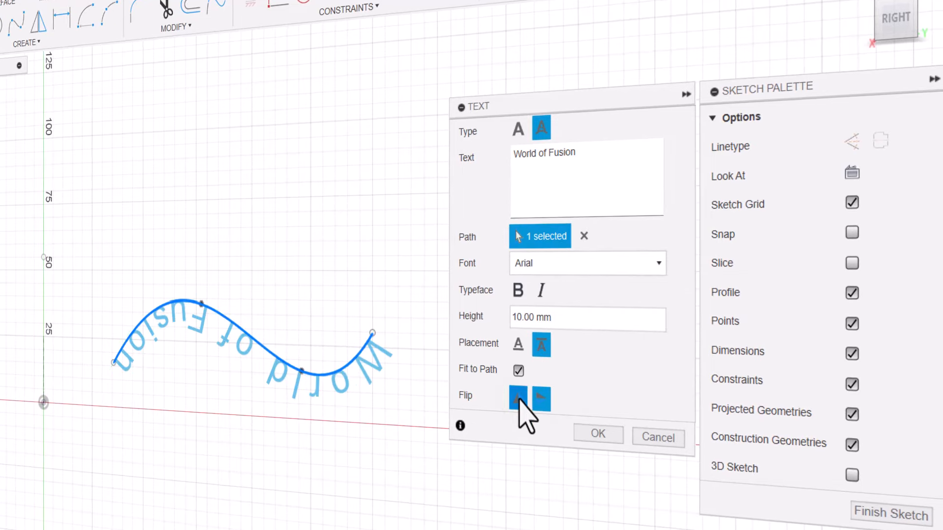
{"action": "left_click", "coordinate": [519, 398]}
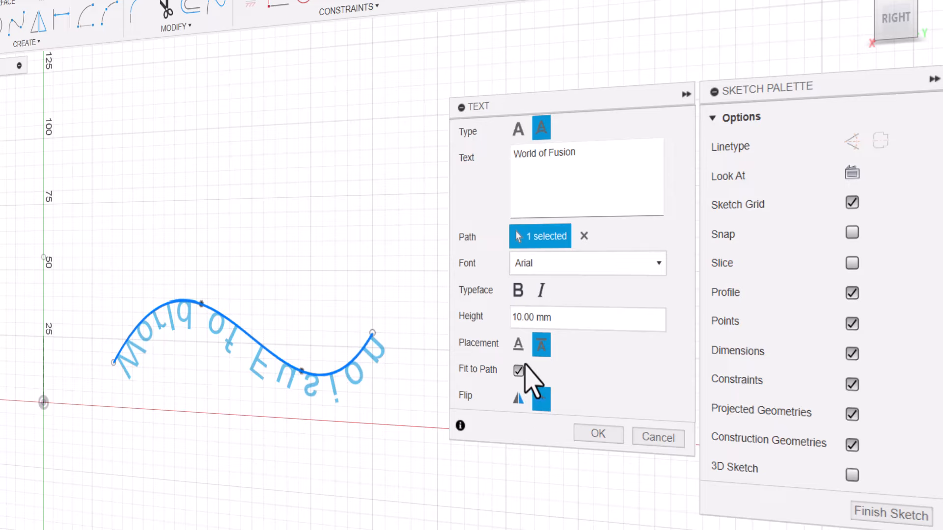
{"action": "left_click", "coordinate": [517, 346]}
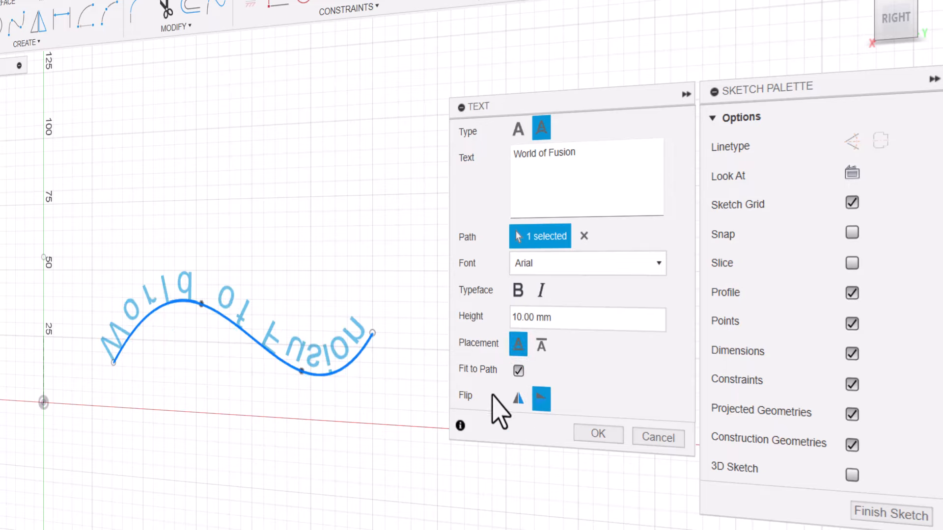
{"action": "left_click", "coordinate": [517, 397]}
{"action": "left_click", "coordinate": [518, 398]}
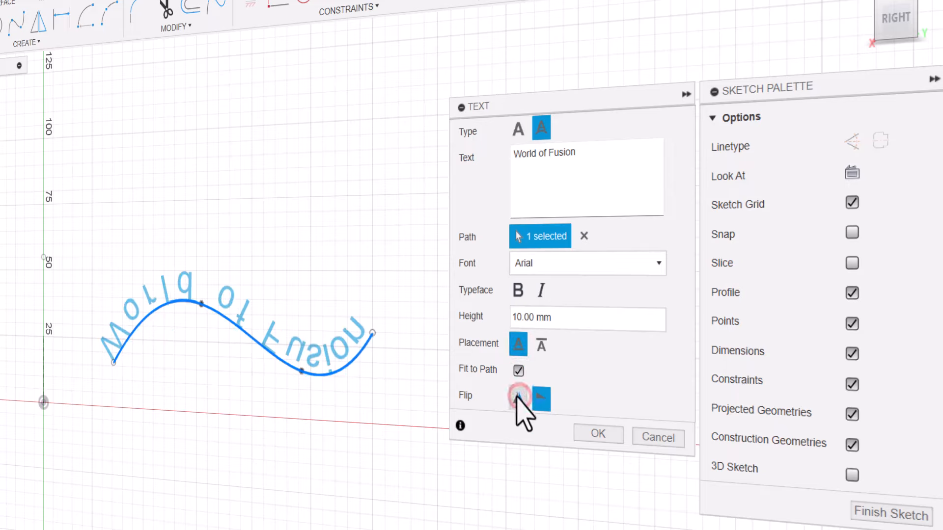
{"action": "left_click", "coordinate": [542, 397]}
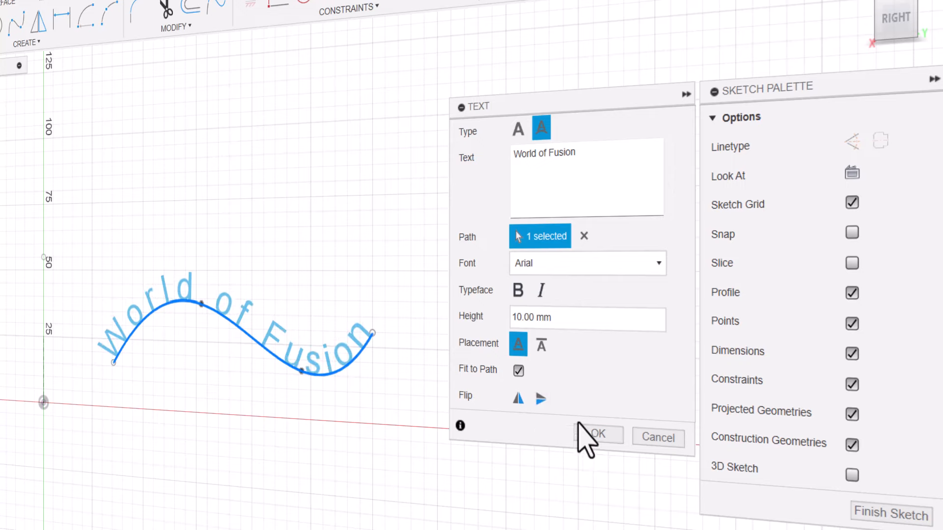
{"action": "left_click", "coordinate": [598, 435]}
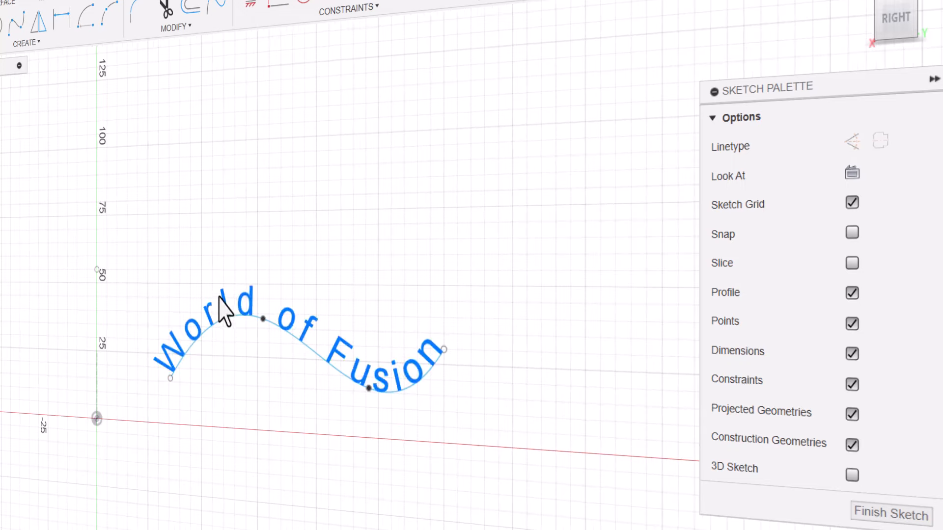
Reshape the spline by moving its far end point and adjusting that end's tangent handle, and finish the sketch.
{"action": "mouse_move", "coordinate": [444, 349]}
{"action": "left_mouse_down"}
{"action": "mouse_move", "coordinate": [448, 330]}
{"action": "mouse_move", "coordinate": [457, 333]}
{"action": "mouse_move", "coordinate": [442, 352]}
{"action": "left_mouse_up"}
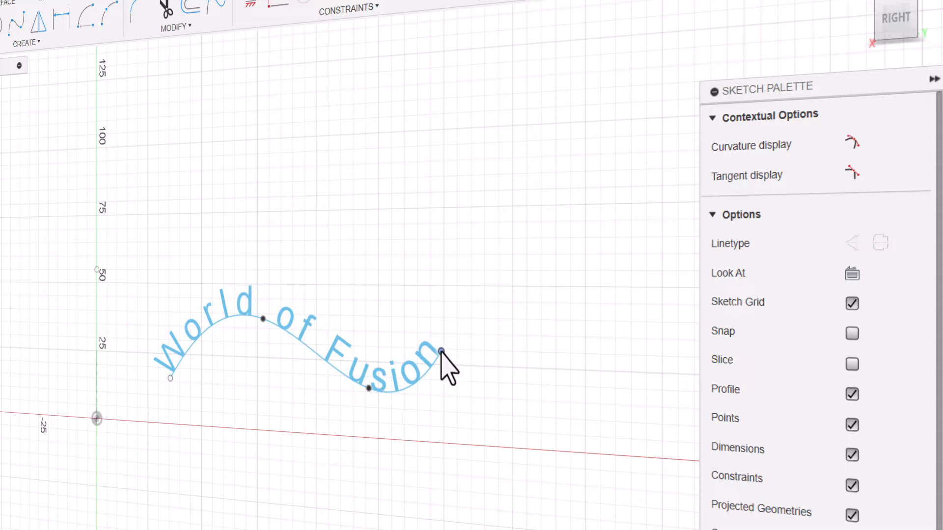
{"action": "mouse_move", "coordinate": [465, 310]}
{"action": "left_mouse_down"}
{"action": "mouse_move", "coordinate": [470, 322]}
{"action": "mouse_move", "coordinate": [459, 316]}
{"action": "mouse_move", "coordinate": [446, 326]}
{"action": "mouse_move", "coordinate": [457, 312]}
{"action": "left_mouse_up"}
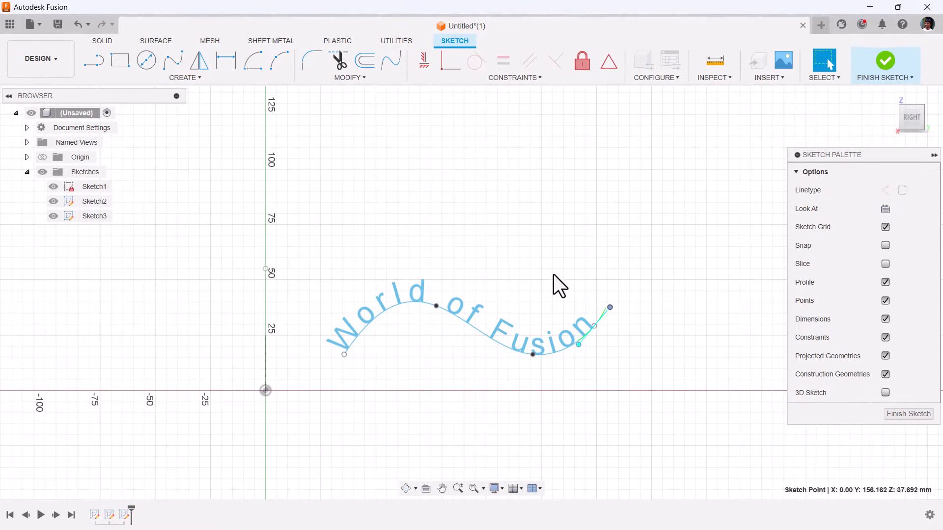
{"action": "left_click", "coordinate": [510, 240]}
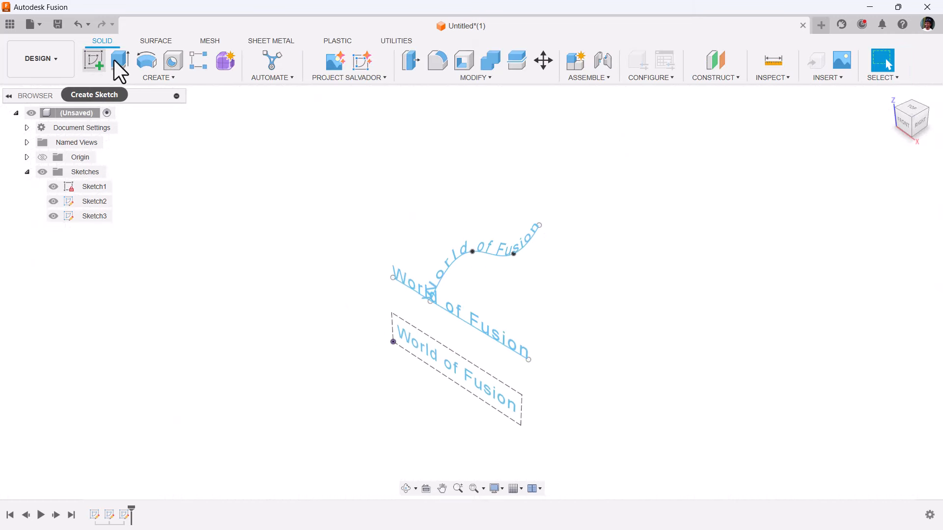
Create a new-body cylinder on the horizontal plane beside the texts, about 120 mm in diameter and 71 mm high.
{"action": "left_click", "coordinate": [162, 78]}
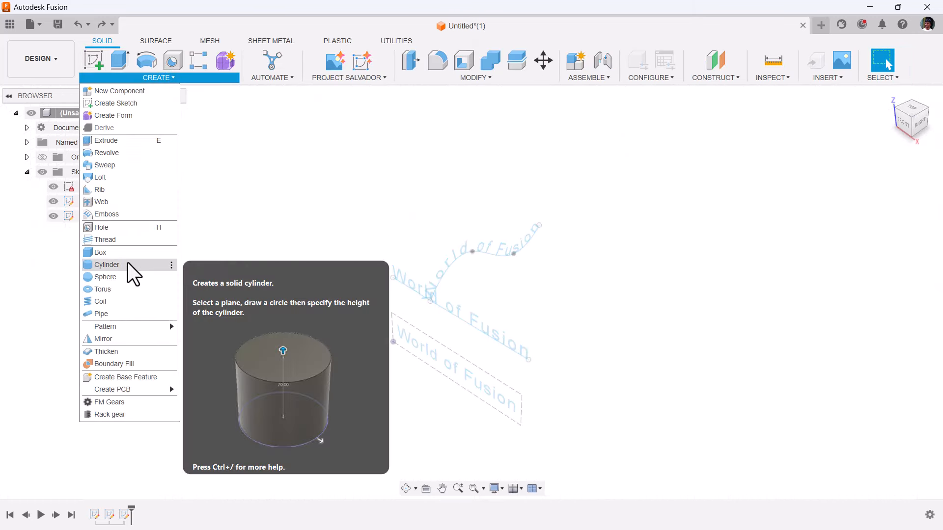
{"action": "left_click", "coordinate": [128, 264]}
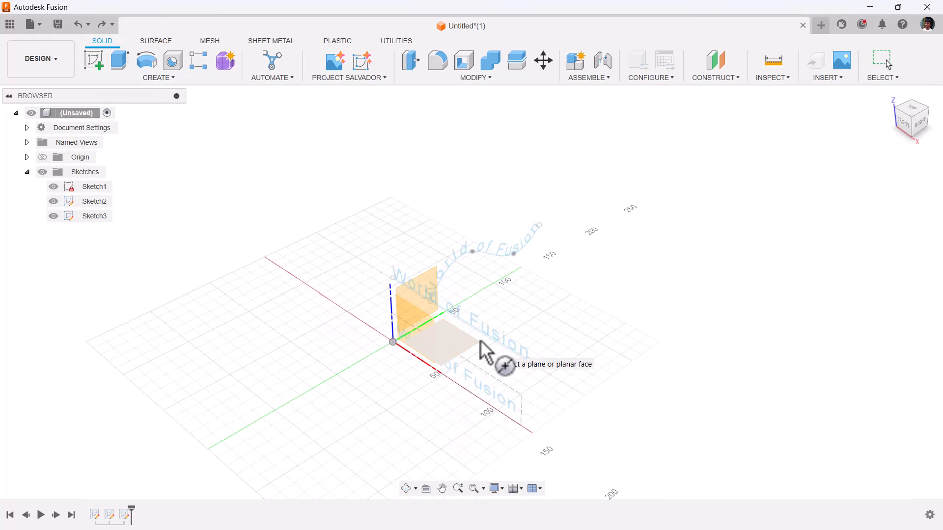
{"action": "left_click", "coordinate": [479, 343]}
{"action": "left_click", "coordinate": [580, 301]}
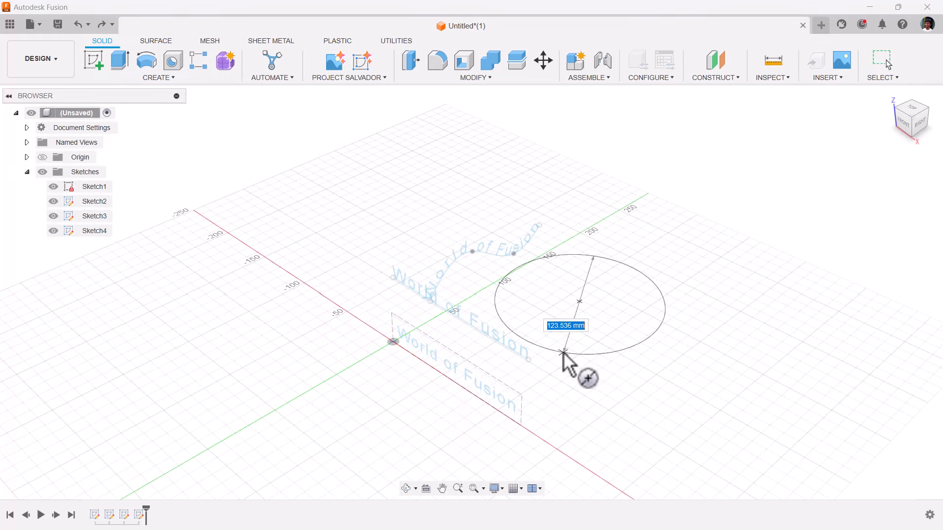
{"action": "left_click", "coordinate": [546, 345]}
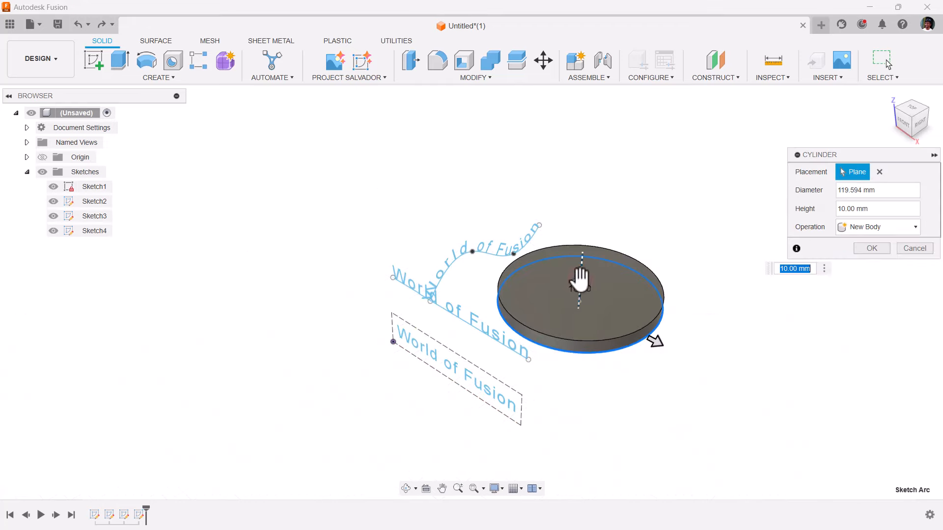
{"action": "left_click_drag", "start_coordinate": [580, 280], "coordinate": [583, 202]}
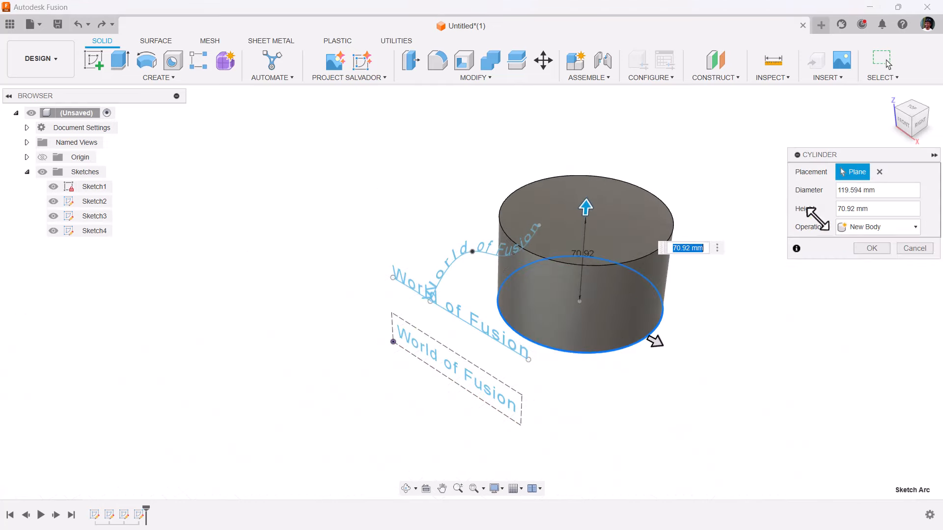
{"action": "left_click", "coordinate": [872, 248]}
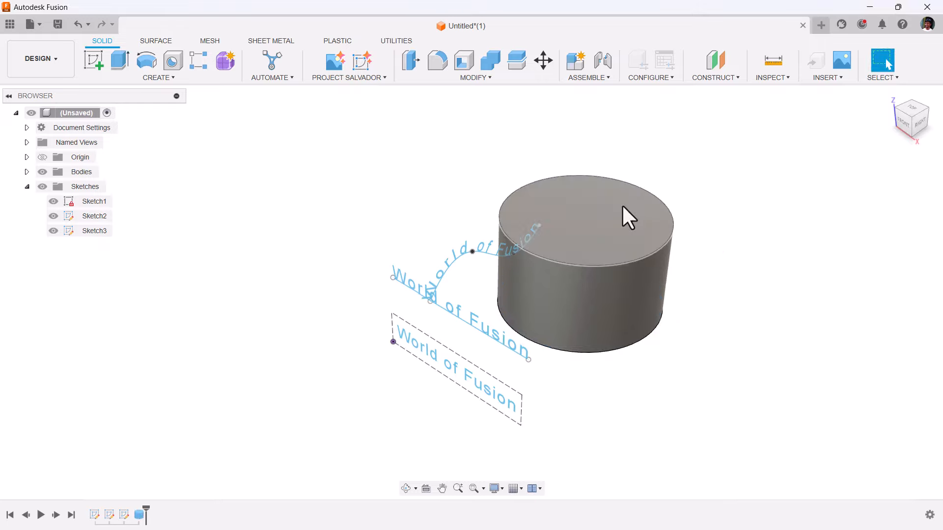
Lower the upper text with its line across the cylinder's front, and widen the cylinder to a diameter of about 151 mm.
{"action": "left_click", "coordinate": [905, 120]}
{"action": "scroll", "coordinate": [543, 225], "scroll_direction": "up", "scroll_amount": 3}
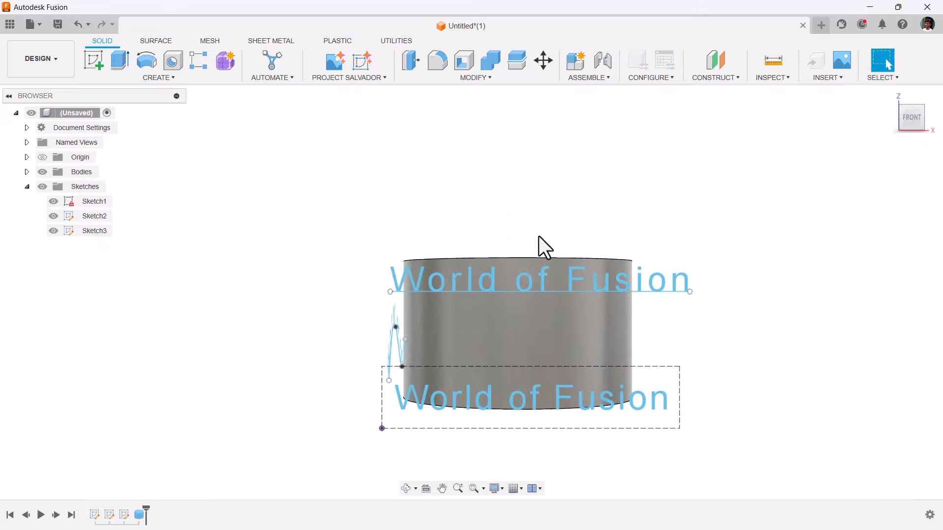
{"action": "scroll", "coordinate": [559, 206], "scroll_direction": "up", "scroll_amount": 3}
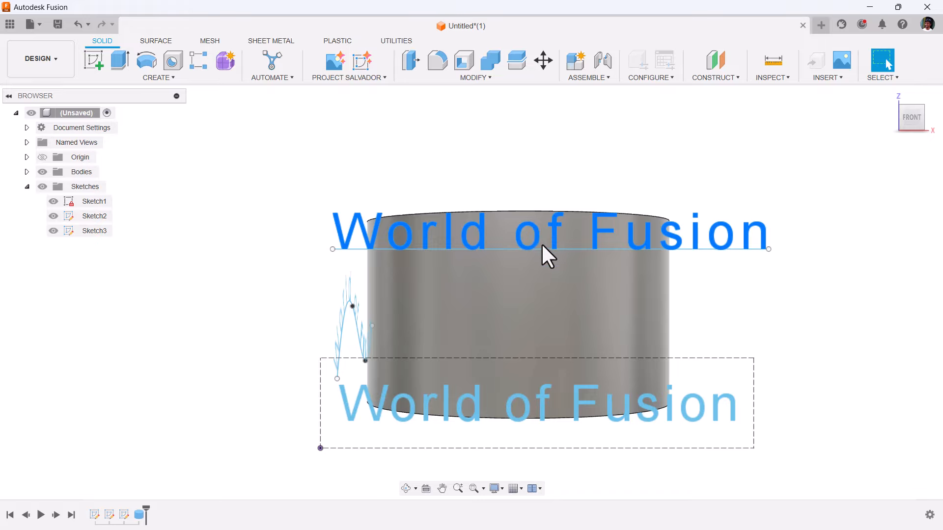
{"action": "left_click_drag", "start_coordinate": [542, 248], "coordinate": [540, 290]}
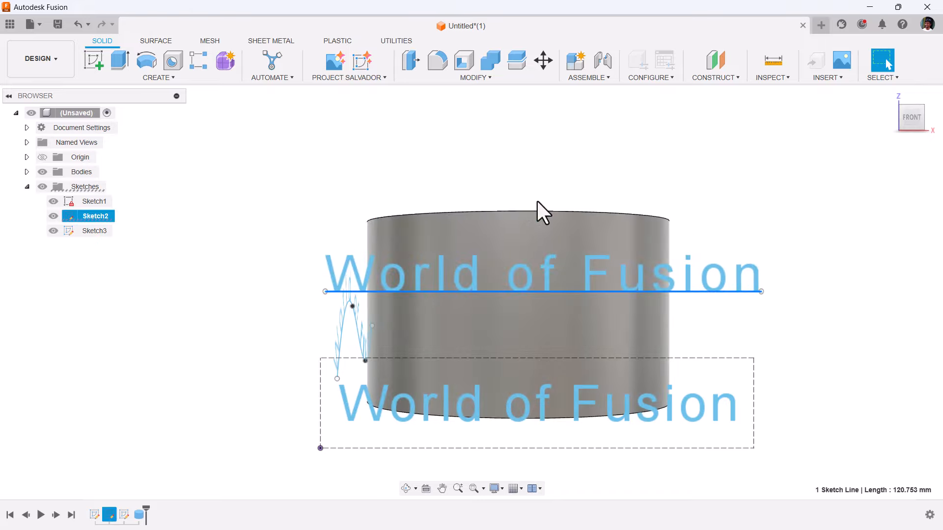
{"action": "double_click", "coordinate": [140, 514]}
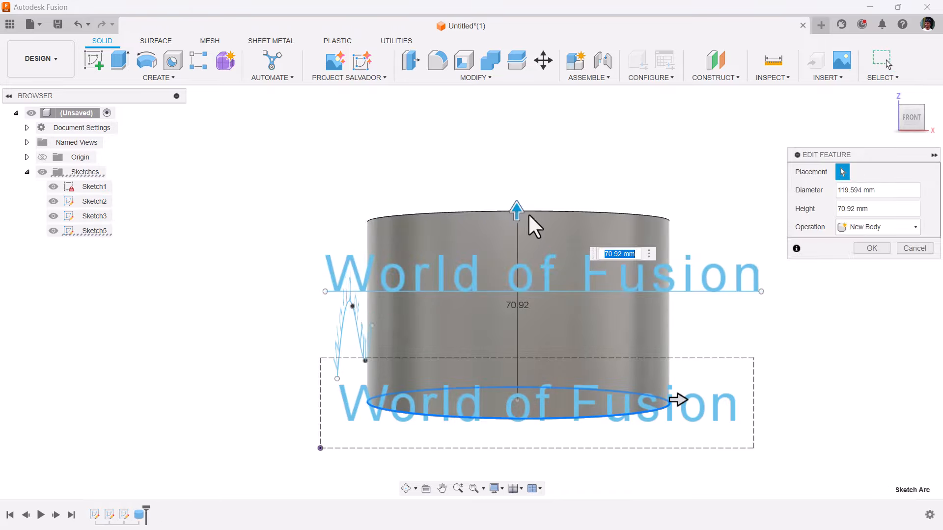
{"action": "left_click_drag", "start_coordinate": [677, 399], "coordinate": [717, 400]}
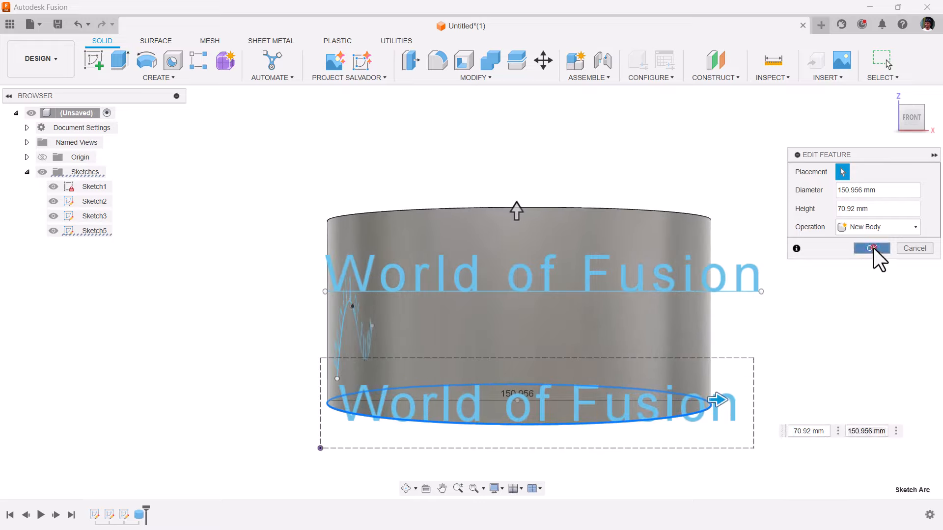
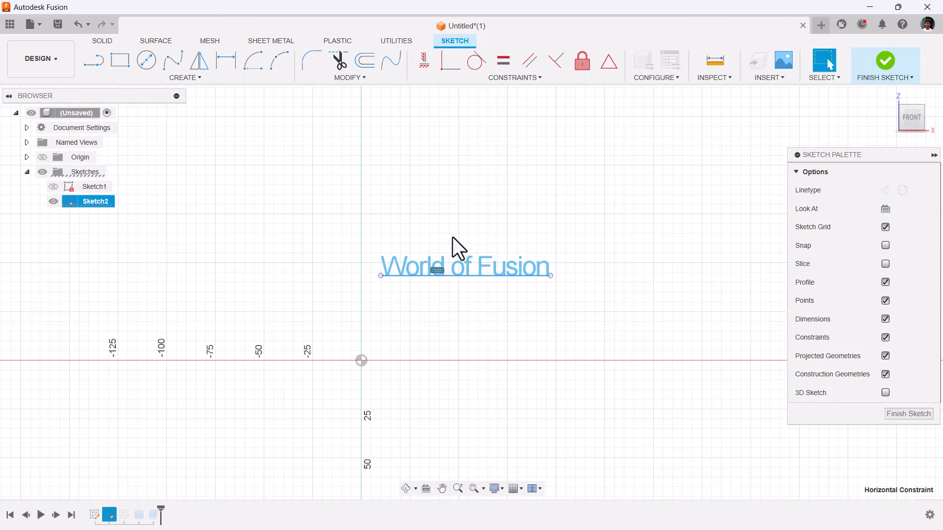
Copy the "World of Fusion" line text, place the pasted duplicate about 25 mm straight below the original and finish the sketch.
{"action": "left_click", "coordinate": [424, 261]}
{"action": "right_click", "coordinate": [424, 261]}
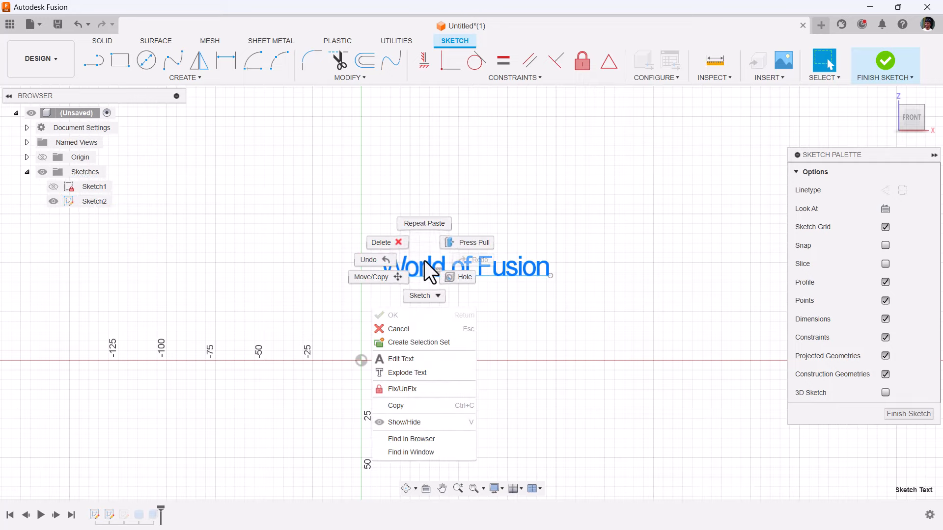
{"action": "left_click", "coordinate": [406, 405]}
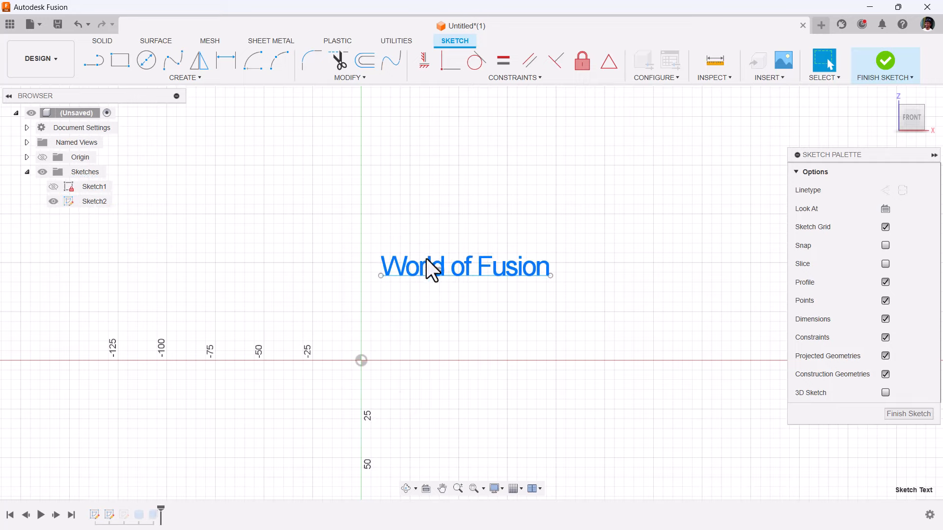
{"action": "right_click", "coordinate": [426, 258]}
{"action": "left_click", "coordinate": [405, 417]}
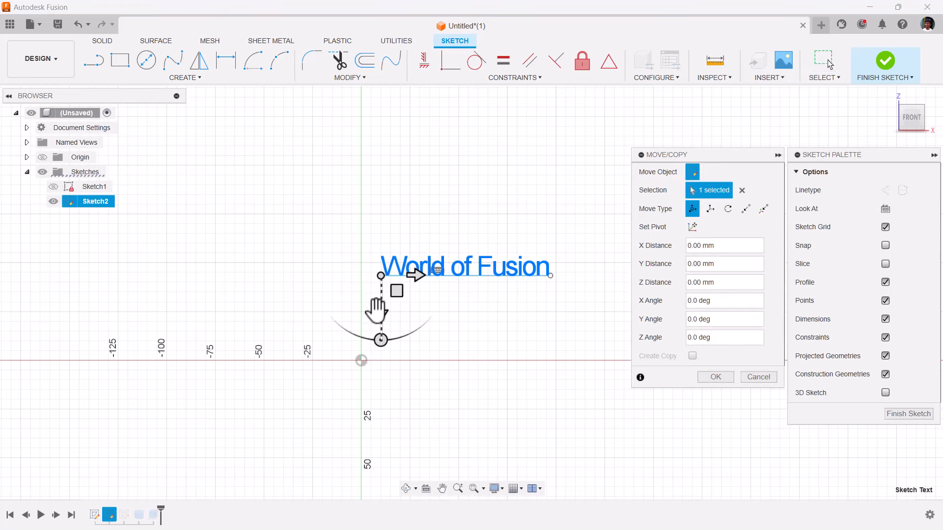
{"action": "left_click_drag", "start_coordinate": [377, 309], "coordinate": [393, 362]}
{"action": "left_click", "coordinate": [715, 378]}
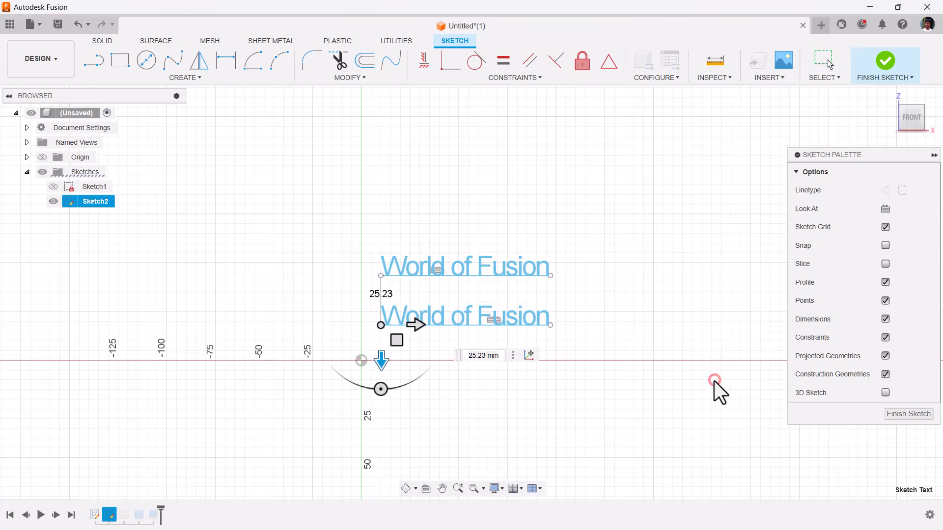
{"action": "left_click", "coordinate": [888, 95]}
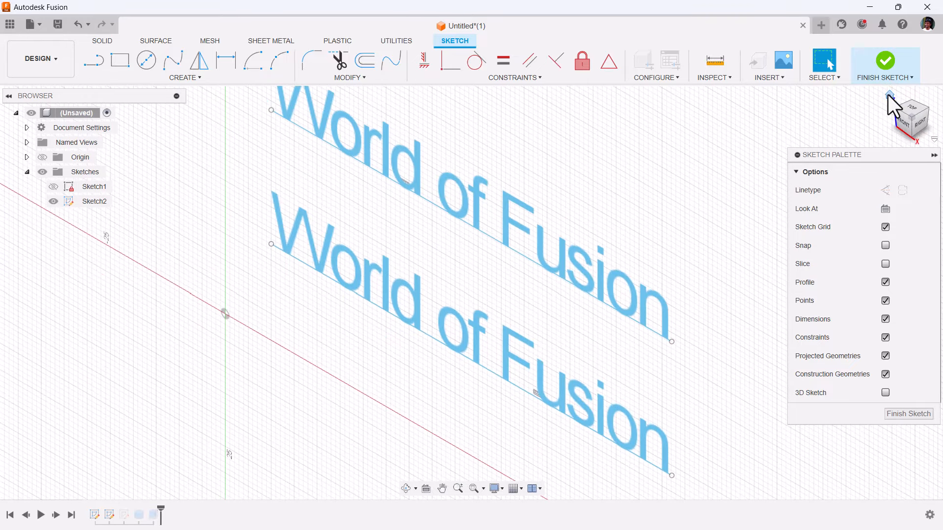
{"action": "left_click", "coordinate": [885, 60]}
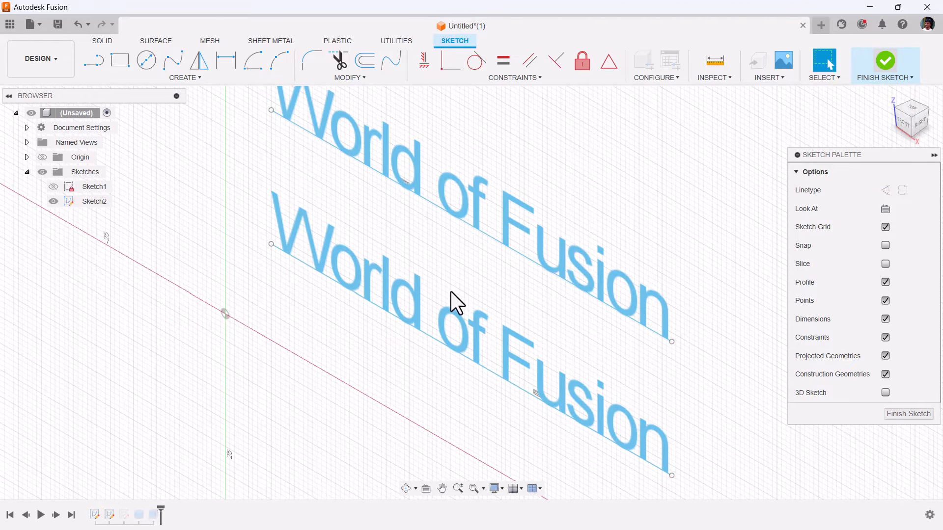
Extrude the lower text as a cut into the cylinder, starting from its curved side face with a distance of -1 mm.
{"action": "left_click", "coordinate": [317, 405]}
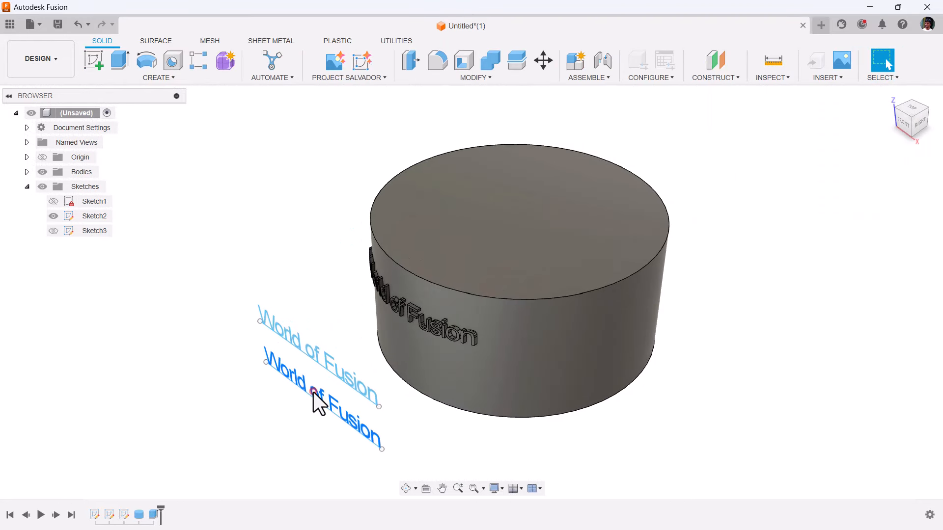
{"action": "left_click", "coordinate": [119, 60]}
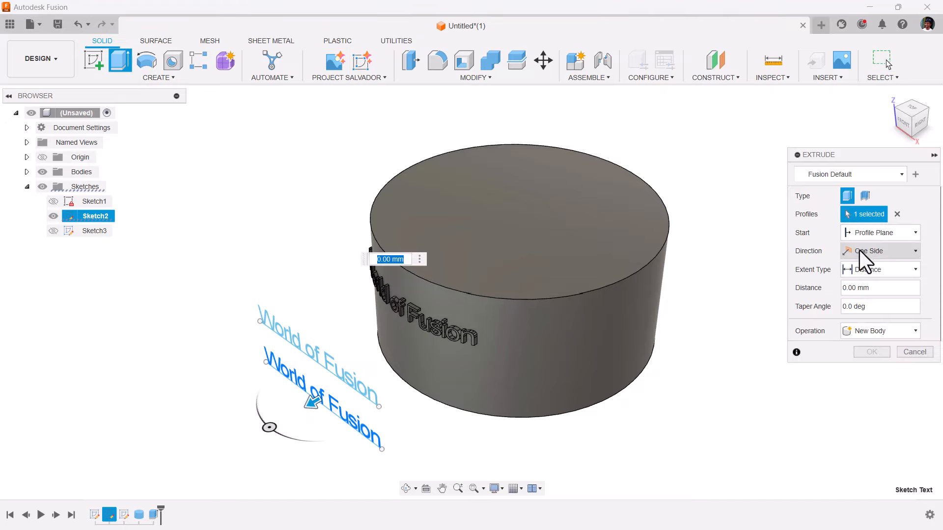
{"action": "left_click", "coordinate": [861, 232]}
{"action": "left_click", "coordinate": [865, 270]}
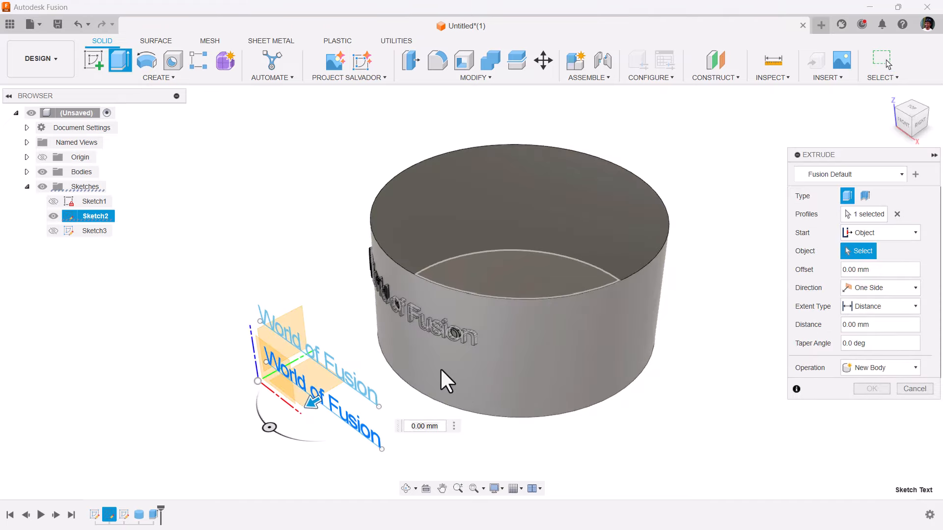
{"action": "left_click", "coordinate": [440, 367]}
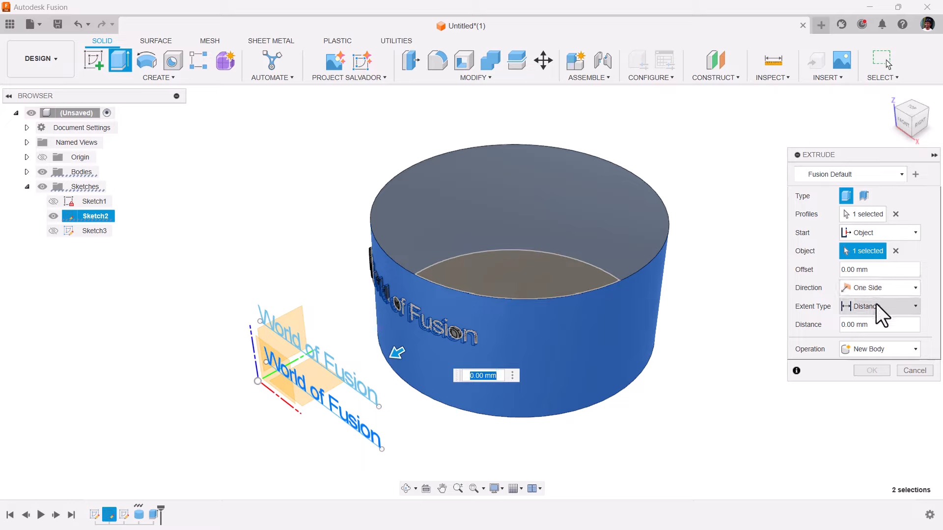
{"action": "left_click", "coordinate": [888, 324]}
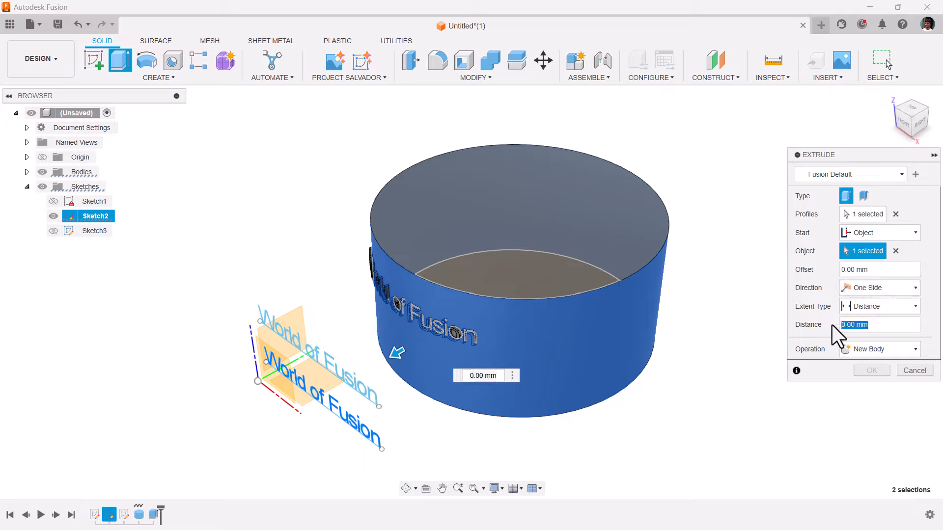
{"action": "type", "text": "-1"}
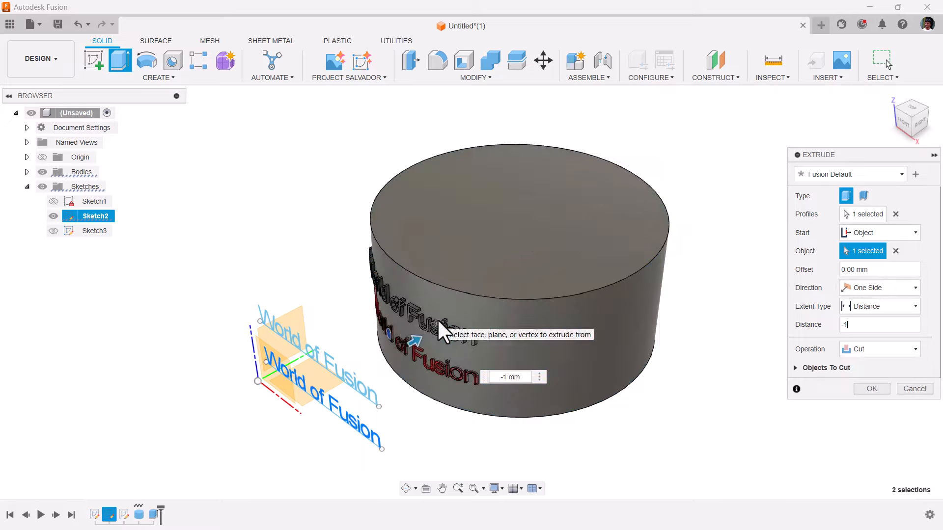
{"action": "scroll", "coordinate": [430, 375], "scroll_direction": "up", "scroll_amount": 5}
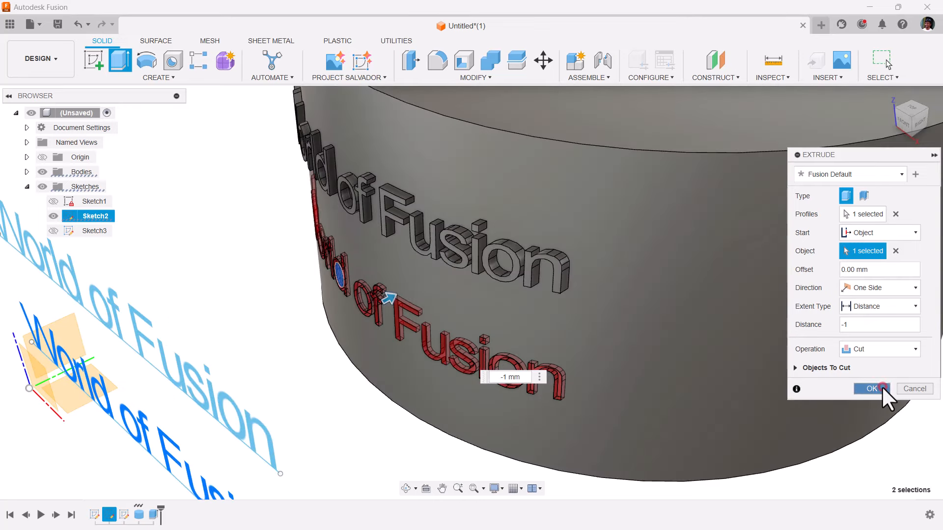
{"action": "key", "text": "Return"}
Hide Sketch2 with the line texts and show Sketch3 with the spline text.
{"action": "scroll", "coordinate": [539, 425], "scroll_direction": "up", "scroll_amount": 10}
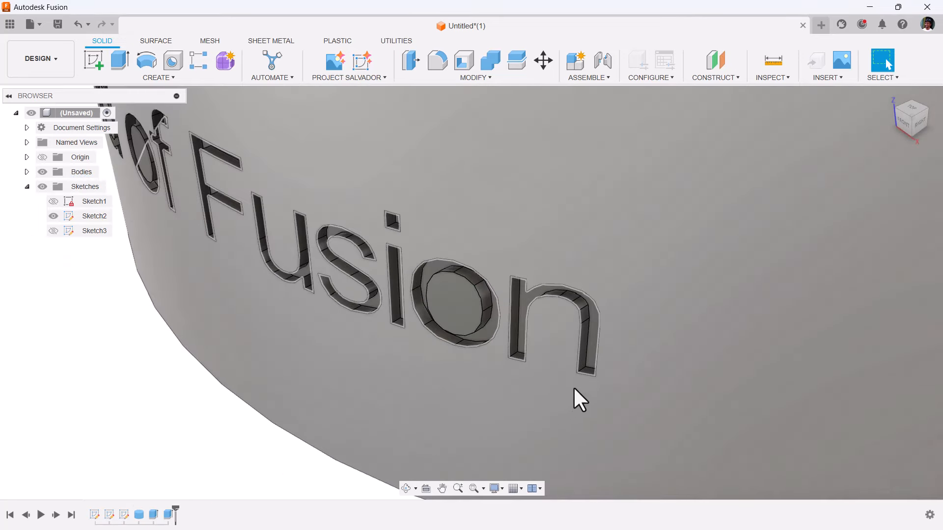
{"action": "scroll", "coordinate": [603, 371], "scroll_direction": "down", "scroll_amount": 10}
{"action": "middle_click_drag", "start_coordinate": [600, 371], "coordinate": [561, 404], "text": "shift"}
{"action": "scroll", "coordinate": [405, 420], "scroll_direction": "up", "scroll_amount": 2}
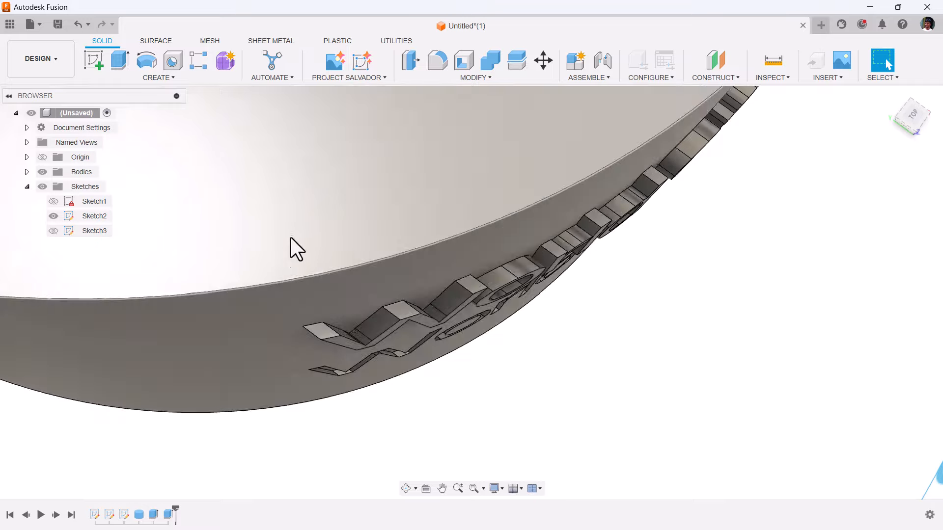
{"action": "scroll", "coordinate": [334, 357], "scroll_direction": "down", "scroll_amount": 4}
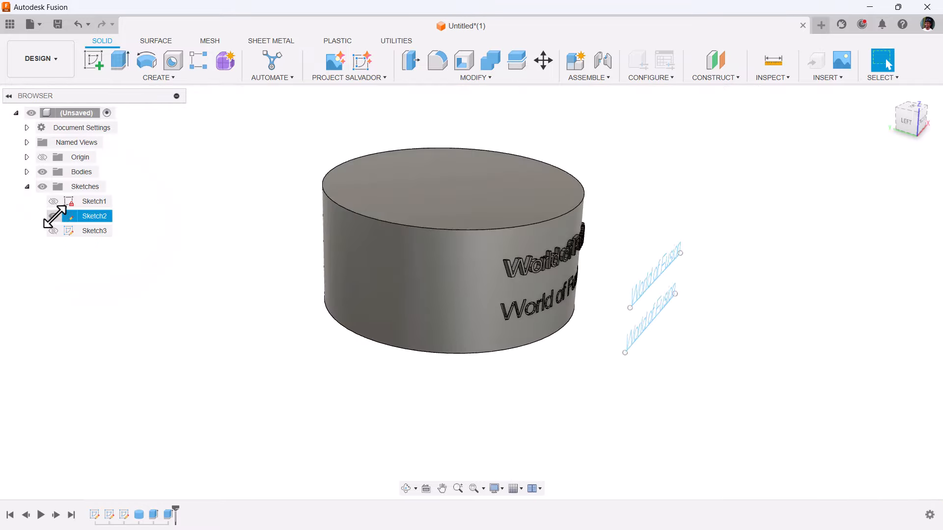
{"action": "left_click", "coordinate": [53, 217]}
{"action": "left_click", "coordinate": [54, 231]}
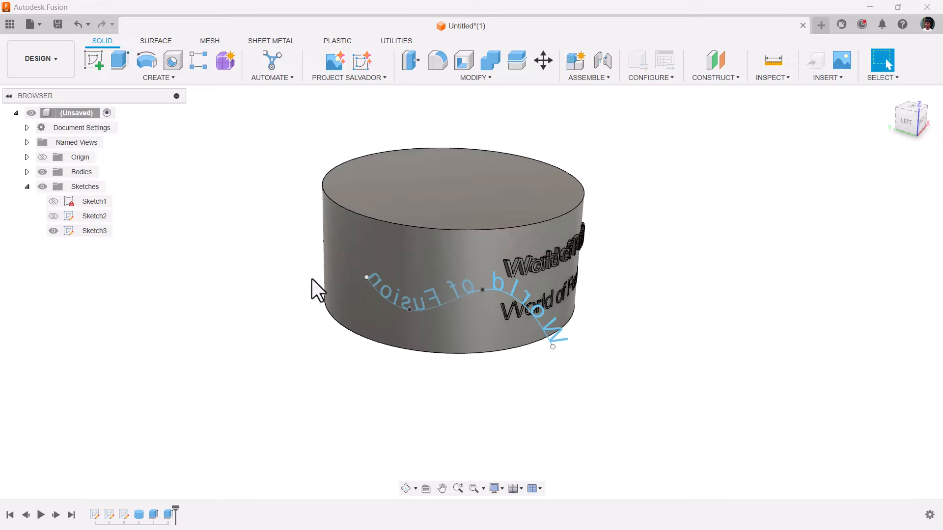
Move the spline text across the cylinder's left side, then adjust both spline ends and the lower fit point to fit within the cylinder's outline.
{"action": "left_click", "coordinate": [906, 122]}
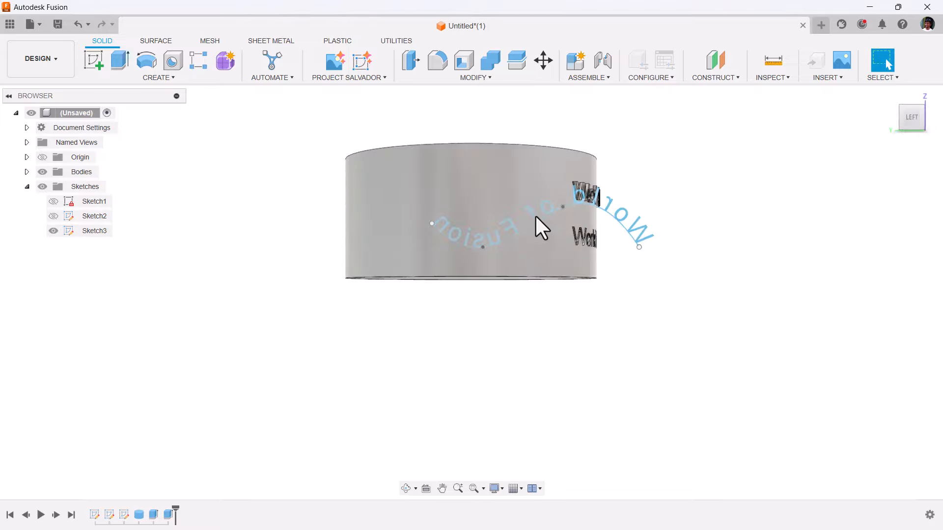
{"action": "left_click_drag", "start_coordinate": [489, 225], "coordinate": [445, 216]}
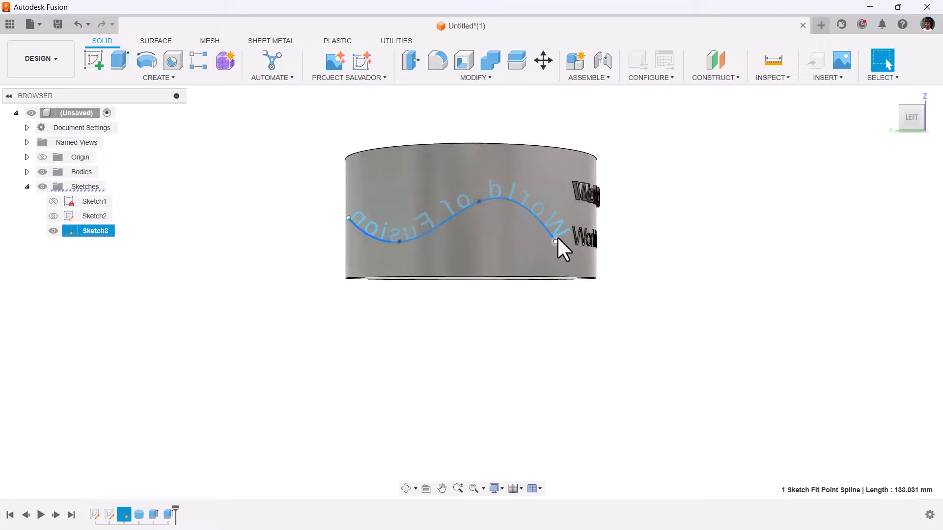
{"action": "scroll", "coordinate": [560, 248], "scroll_direction": "up", "scroll_amount": 4}
{"action": "middle_click_drag", "start_coordinate": [560, 249], "coordinate": [624, 308]}
{"action": "scroll", "coordinate": [620, 307], "scroll_direction": "up", "scroll_amount": 1}
{"action": "left_click_drag", "start_coordinate": [607, 302], "coordinate": [598, 291]}
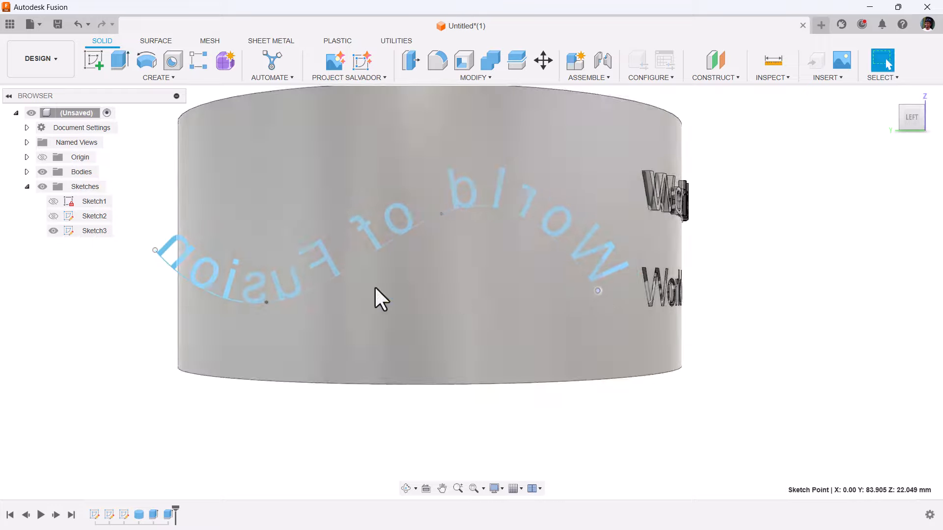
{"action": "left_click_drag", "start_coordinate": [151, 247], "coordinate": [182, 242]}
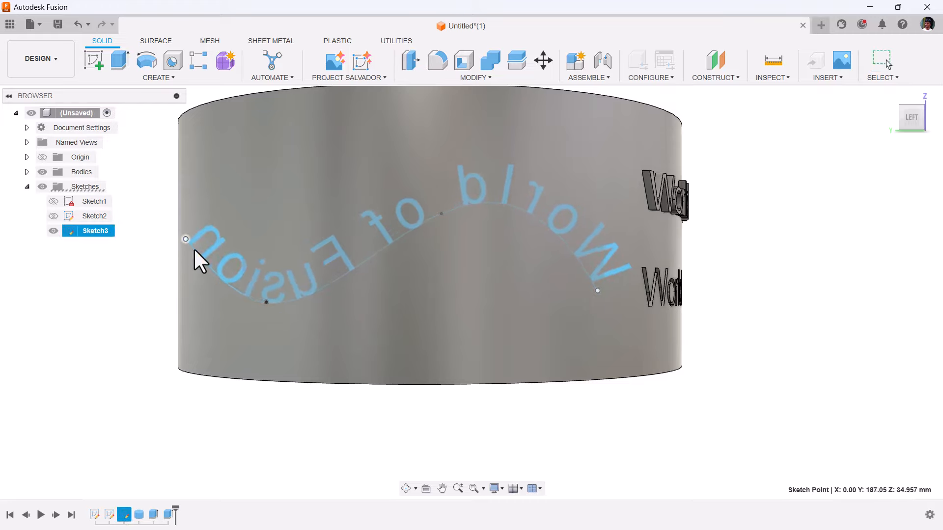
{"action": "left_click_drag", "start_coordinate": [266, 302], "coordinate": [272, 294]}
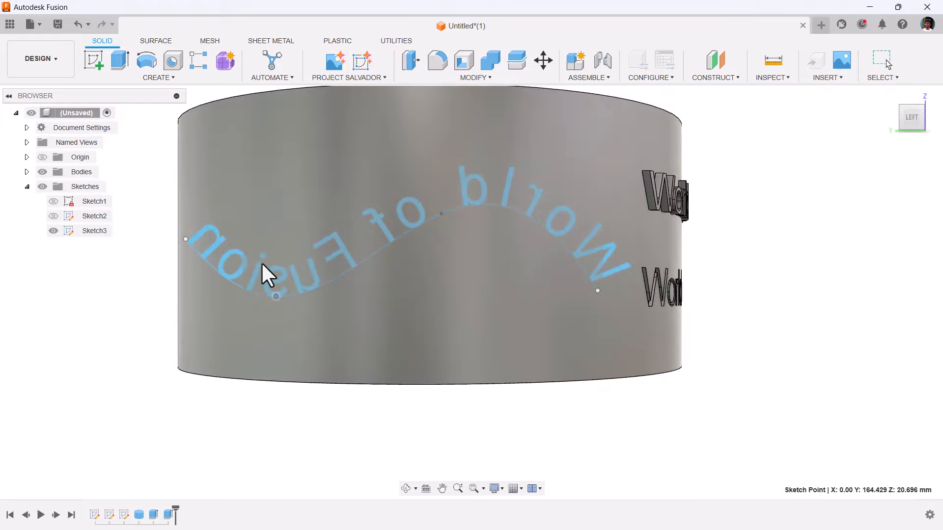
Edit Sketch3 and flip the "World of Fusion" spline text horizontally so it reads correctly, finishing the sketch.
{"action": "scroll", "coordinate": [261, 261], "scroll_direction": "down", "scroll_amount": 2}
{"action": "middle_click_drag", "start_coordinate": [261, 261], "coordinate": [319, 319]}
{"action": "left_click", "coordinate": [219, 165]}
{"action": "double_click", "coordinate": [62, 231]}
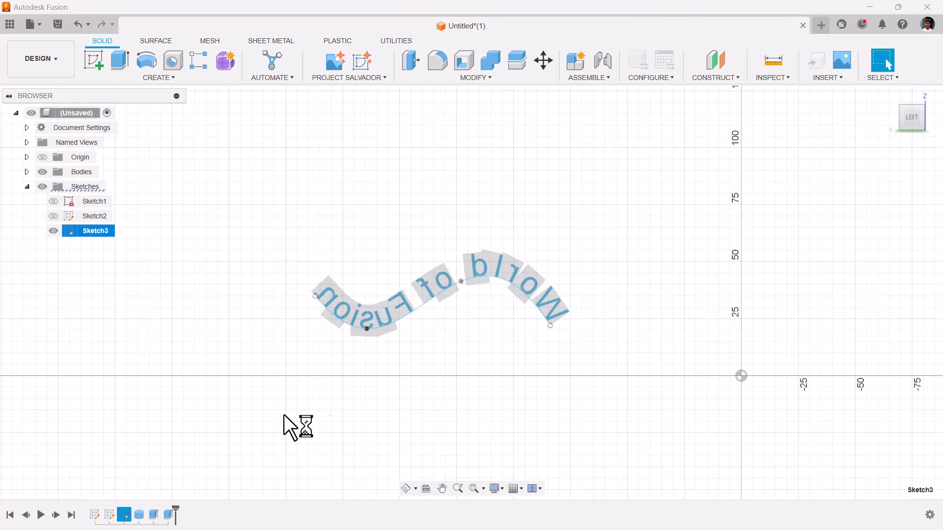
{"action": "double_click", "coordinate": [402, 305]}
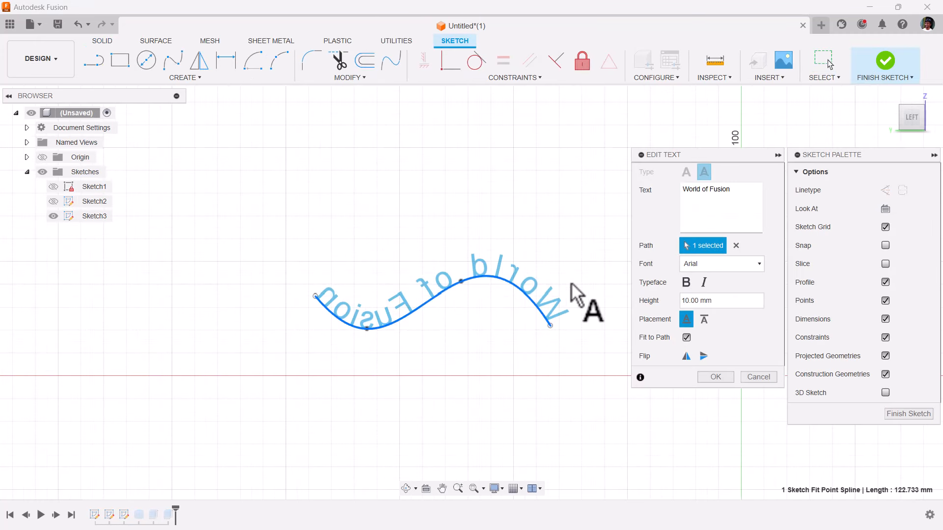
{"action": "left_click", "coordinate": [684, 357]}
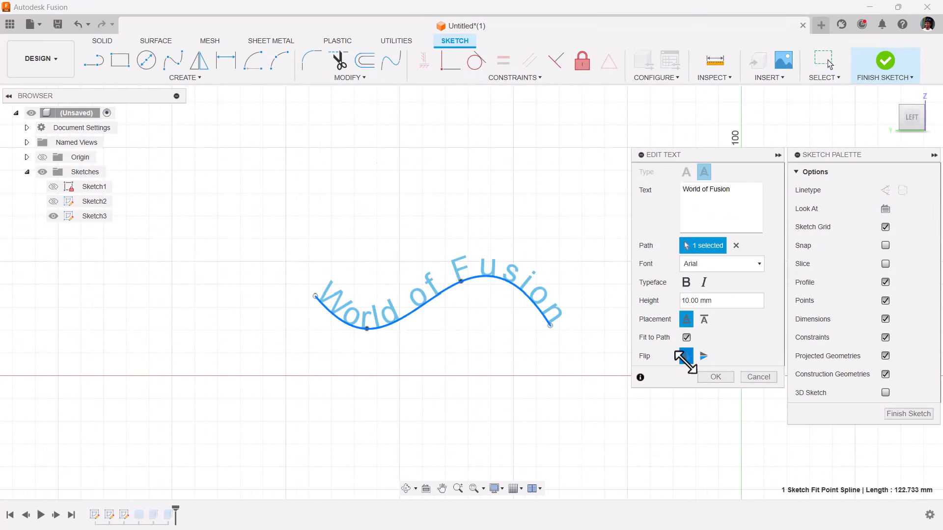
{"action": "left_click", "coordinate": [712, 378]}
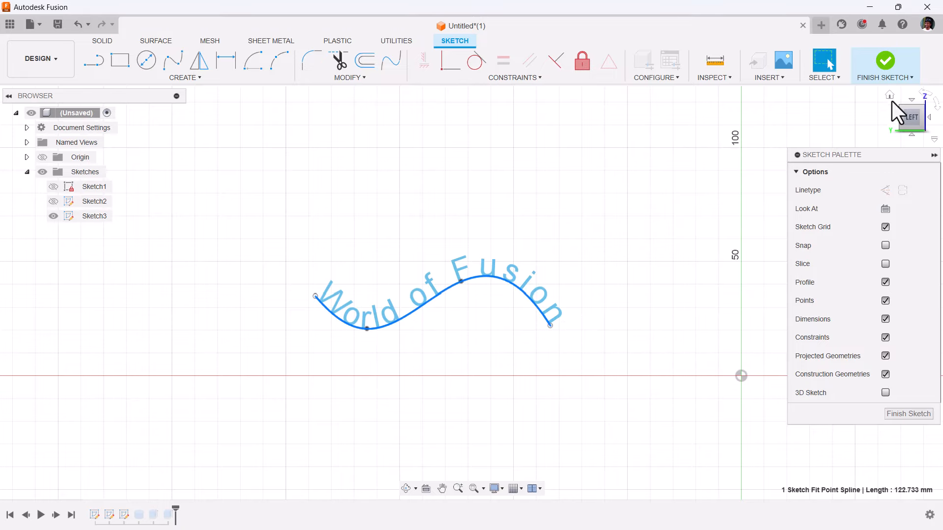
{"action": "left_click", "coordinate": [890, 95]}
{"action": "left_click", "coordinate": [883, 61]}
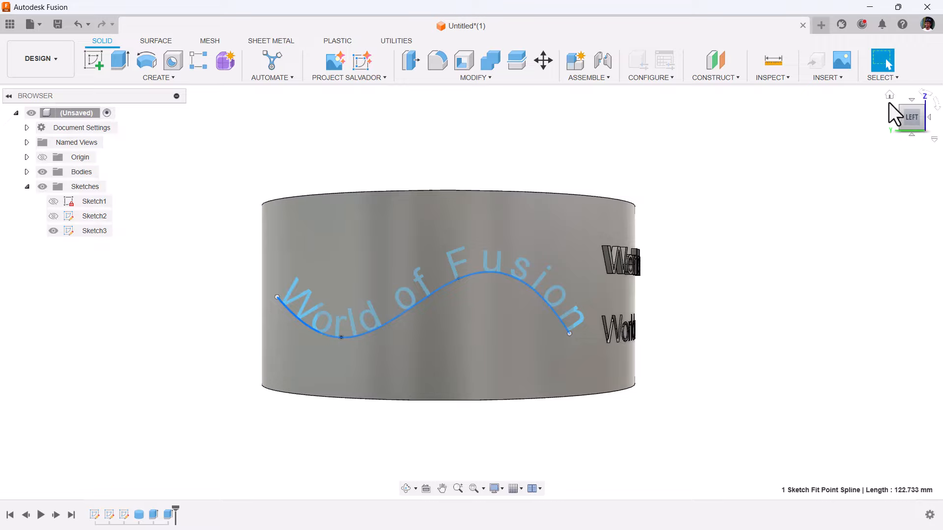
Set up an Emboss of Sketch3's spline text onto the cylinder's curved side face.
{"action": "left_click", "coordinate": [898, 107]}
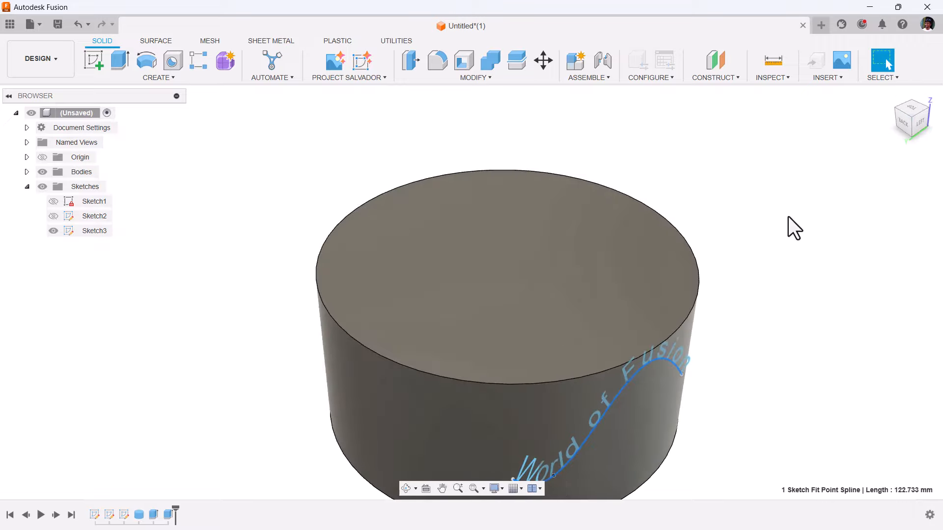
{"action": "left_click", "coordinate": [145, 76]}
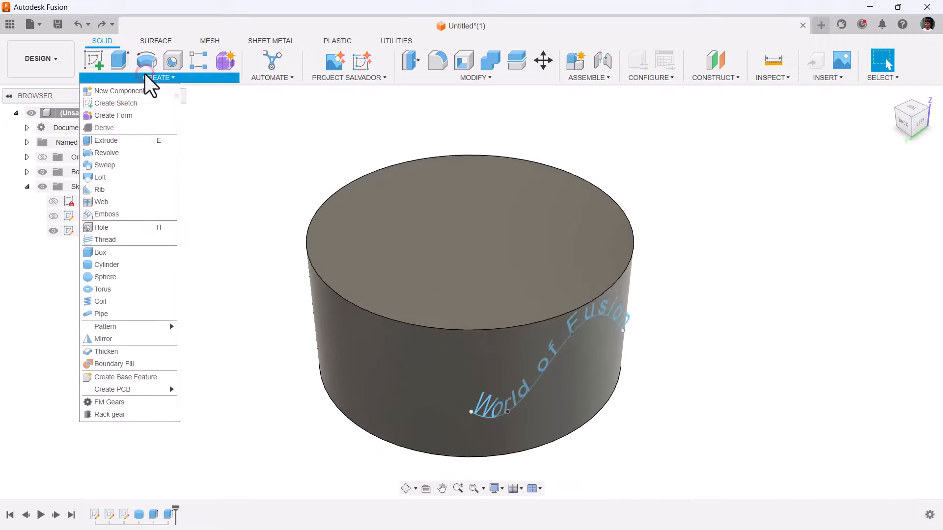
{"action": "left_click", "coordinate": [116, 219]}
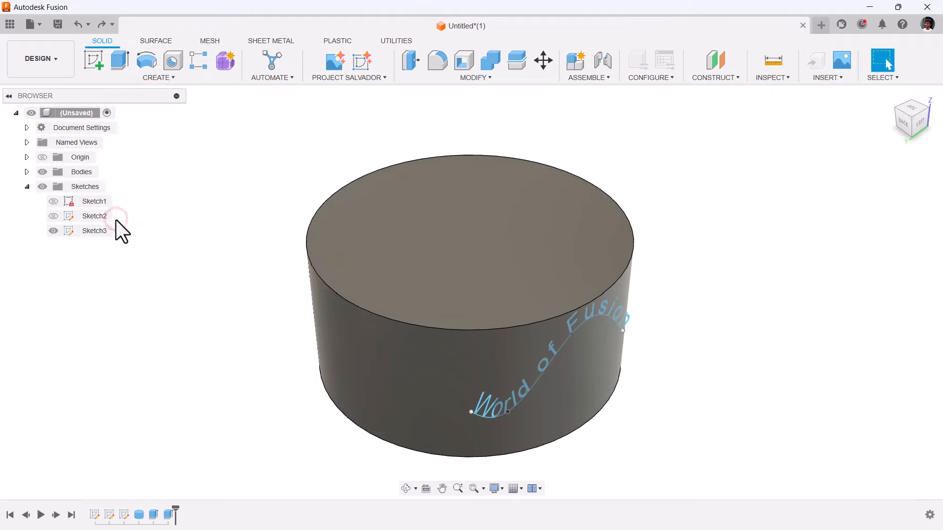
{"action": "left_click", "coordinate": [482, 410]}
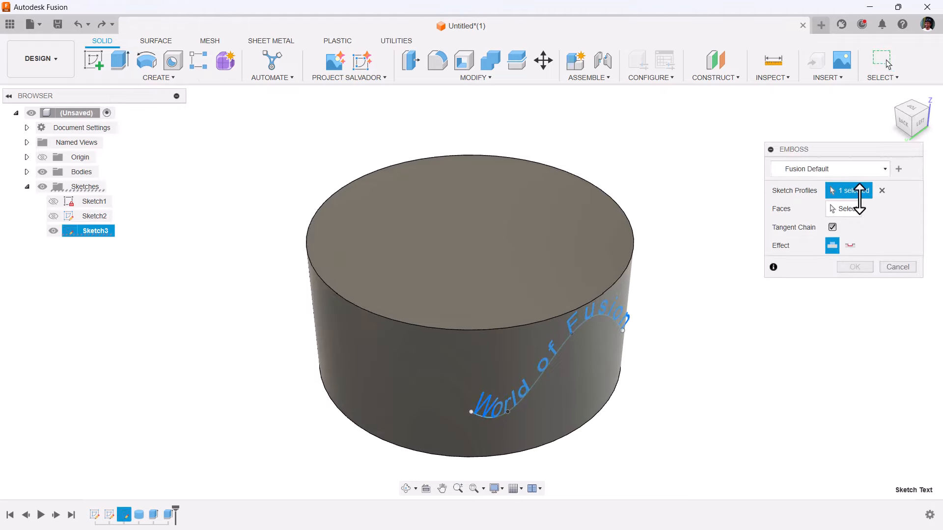
{"action": "left_click", "coordinate": [853, 208]}
{"action": "left_click", "coordinate": [629, 319]}
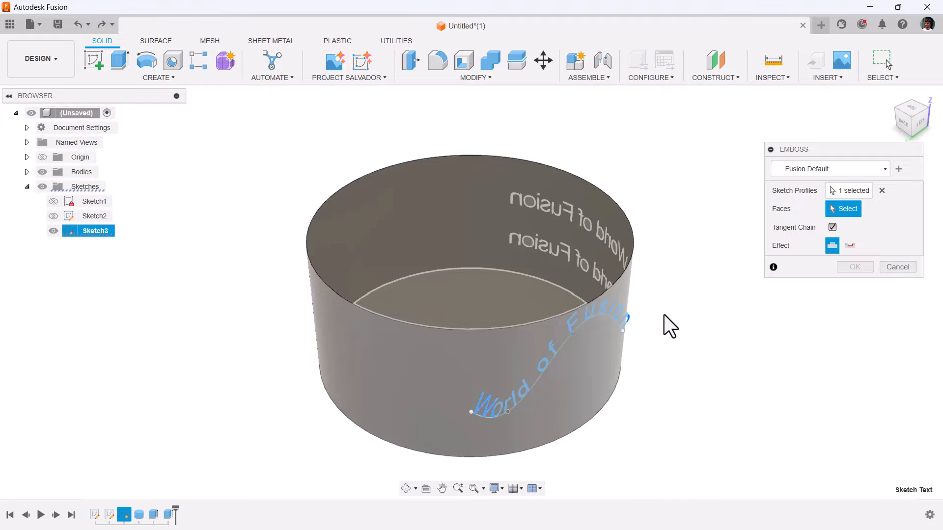
Examine from several angles how the previewed emboss letters wrap around the cylinder compared with the flat sketch text.
{"action": "middle_click_drag", "start_coordinate": [613, 385], "coordinate": [457, 326]}
{"action": "scroll", "coordinate": [460, 314], "scroll_direction": "up", "scroll_amount": 5}
{"action": "scroll", "coordinate": [437, 312], "scroll_direction": "down", "scroll_amount": 3}
{"action": "scroll", "coordinate": [453, 324], "scroll_direction": "up", "scroll_amount": 3}
{"action": "scroll", "coordinate": [307, 337], "scroll_direction": "up", "scroll_amount": 2}
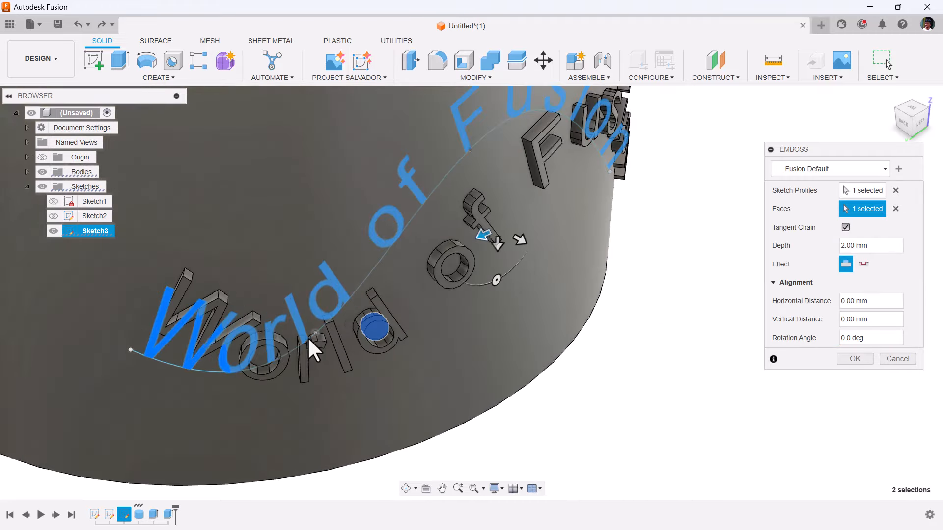
{"action": "scroll", "coordinate": [400, 337], "scroll_direction": "down", "scroll_amount": 4}
{"action": "middle_click_drag", "start_coordinate": [435, 362], "coordinate": [281, 388], "text": "shift"}
{"action": "scroll", "coordinate": [284, 344], "scroll_direction": "up", "scroll_amount": 5}
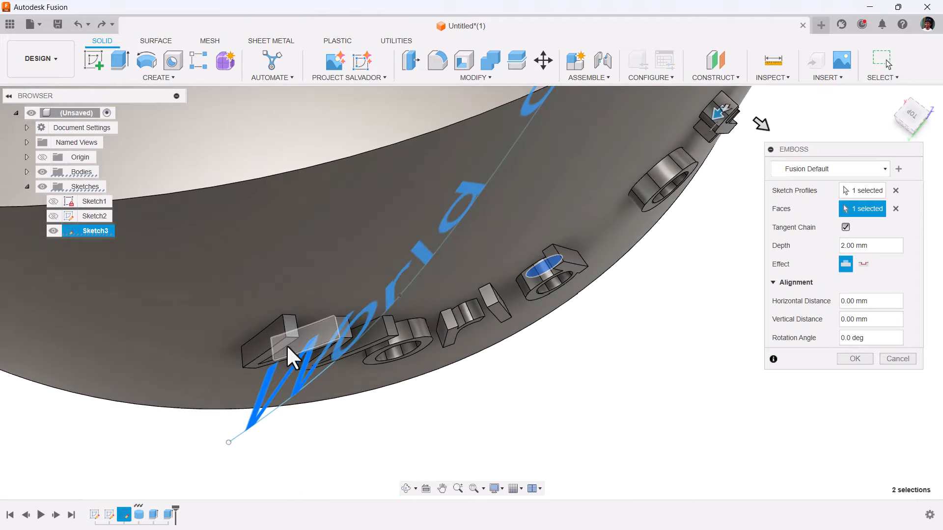
{"action": "scroll", "coordinate": [290, 323], "scroll_direction": "down", "scroll_amount": 3}
{"action": "middle_click_drag", "start_coordinate": [335, 341], "coordinate": [346, 278], "text": "shift"}
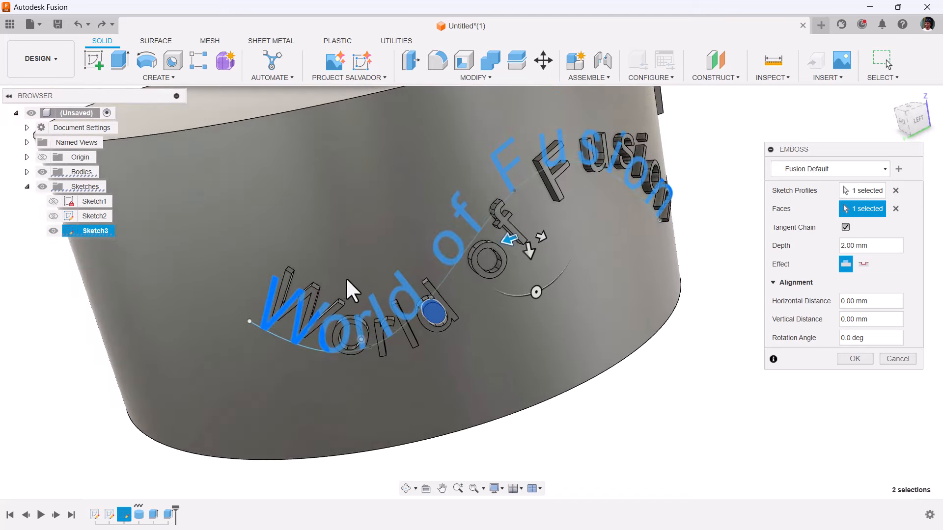
{"action": "scroll", "coordinate": [427, 289], "scroll_direction": "down", "scroll_amount": 3}
{"action": "scroll", "coordinate": [485, 275], "scroll_direction": "up", "scroll_amount": 1}
Shift the raised emboss vertically by about 10.6 mm down the cylinder and apply it.
{"action": "left_click_drag", "start_coordinate": [486, 276], "coordinate": [495, 304]}
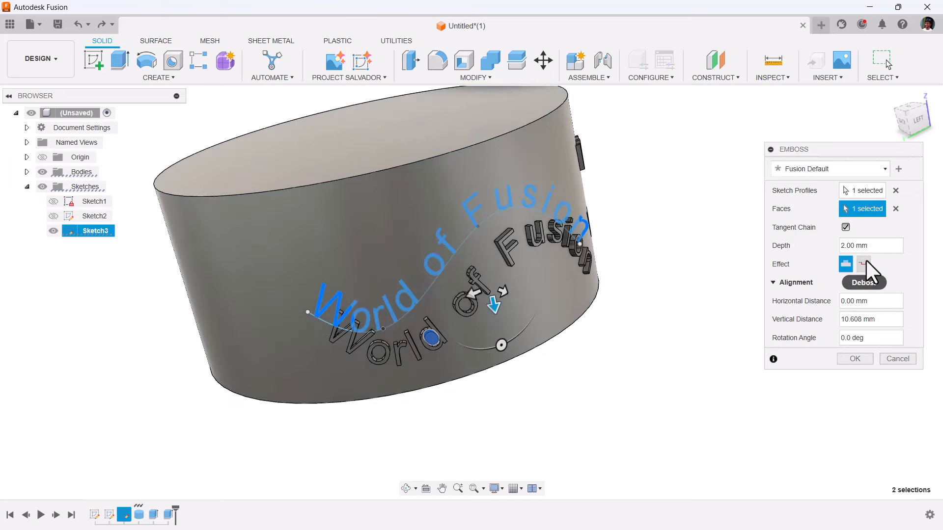
{"action": "left_click", "coordinate": [843, 225]}
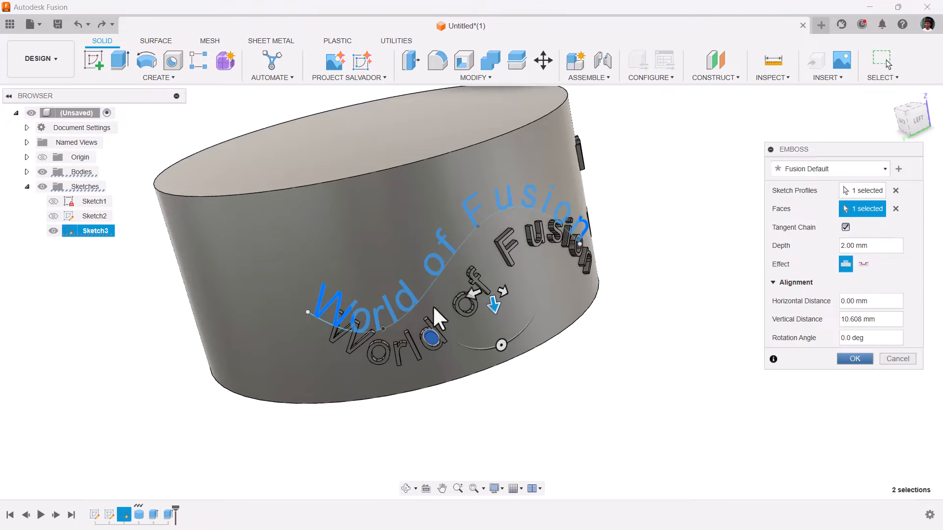
{"action": "key", "text": "Return"}
Edit Sketch3, place a copy of the spline and its text about 30 mm straight above the original, and finish the sketch.
{"action": "double_click", "coordinate": [72, 231]}
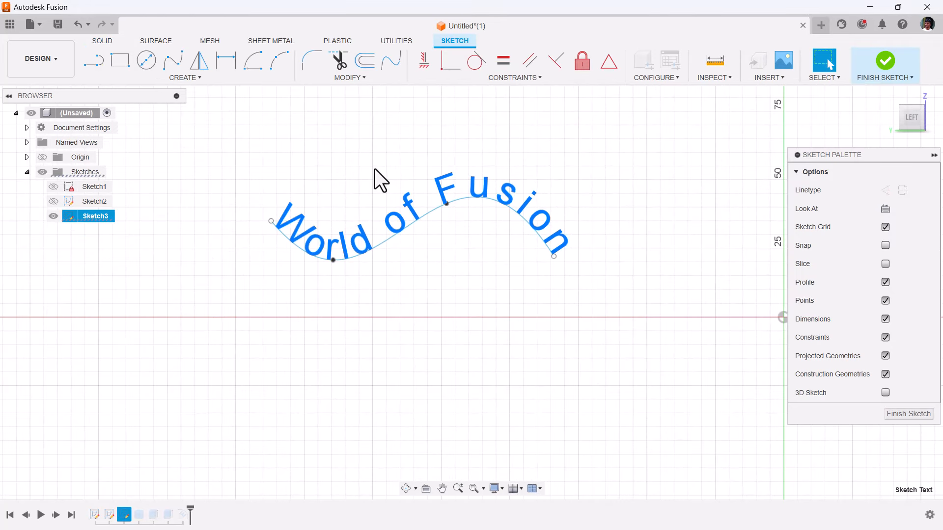
{"action": "key", "text": "m"}
{"action": "left_click_drag", "start_coordinate": [543, 225], "coordinate": [552, 139]}
{"action": "left_click", "coordinate": [715, 377]}
{"action": "scroll", "coordinate": [359, 251], "scroll_direction": "down", "scroll_amount": 2}
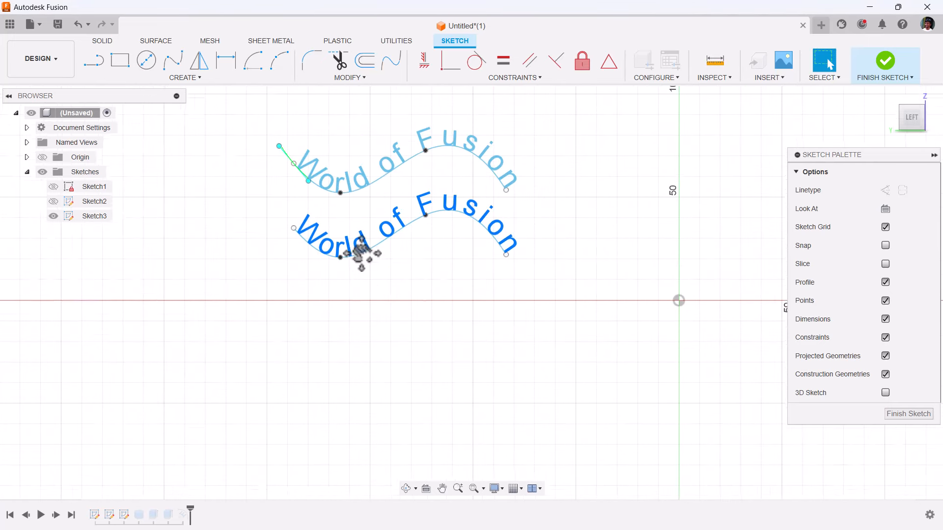
{"action": "middle_click_drag", "start_coordinate": [361, 253], "coordinate": [403, 322]}
{"action": "left_click", "coordinate": [879, 74]}
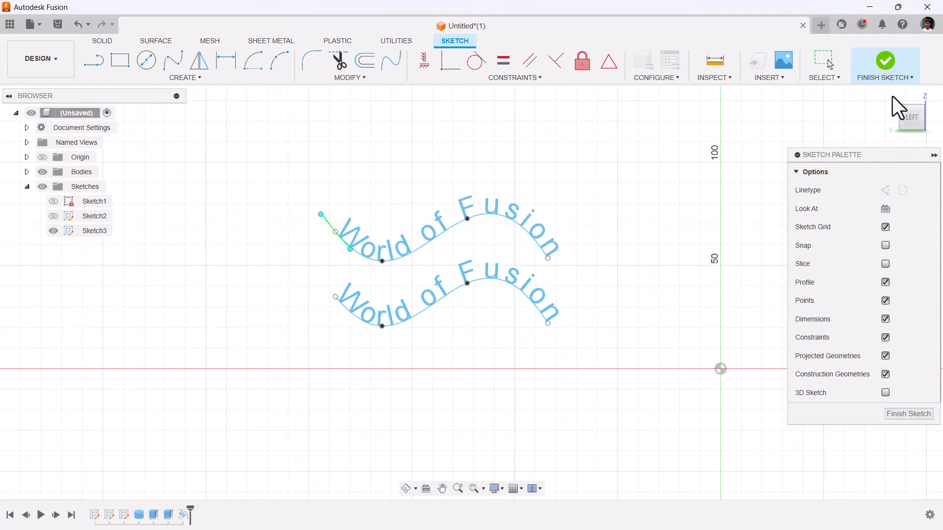
Set up a second Emboss using the copied upper spline text and the cylinder's curved side face.
{"action": "scroll", "coordinate": [576, 210], "scroll_direction": "down", "scroll_amount": 2}
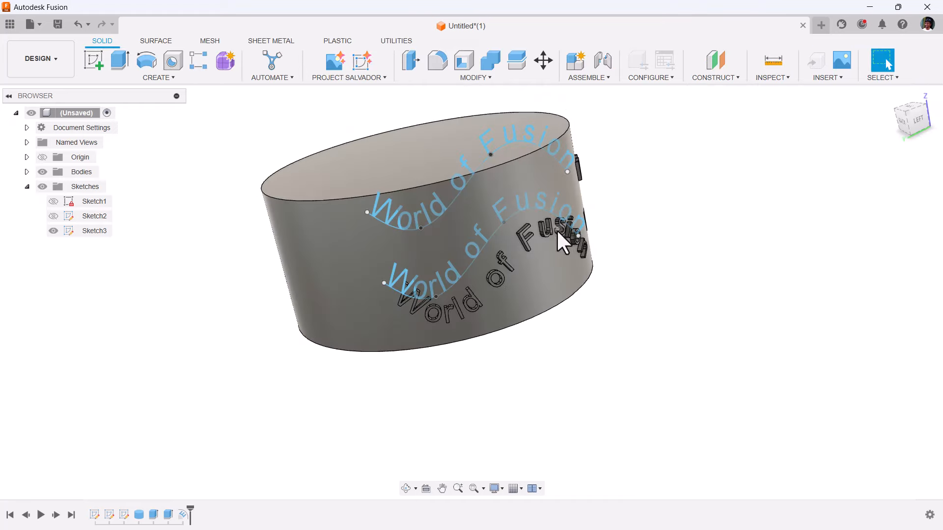
{"action": "left_click", "coordinate": [492, 134]}
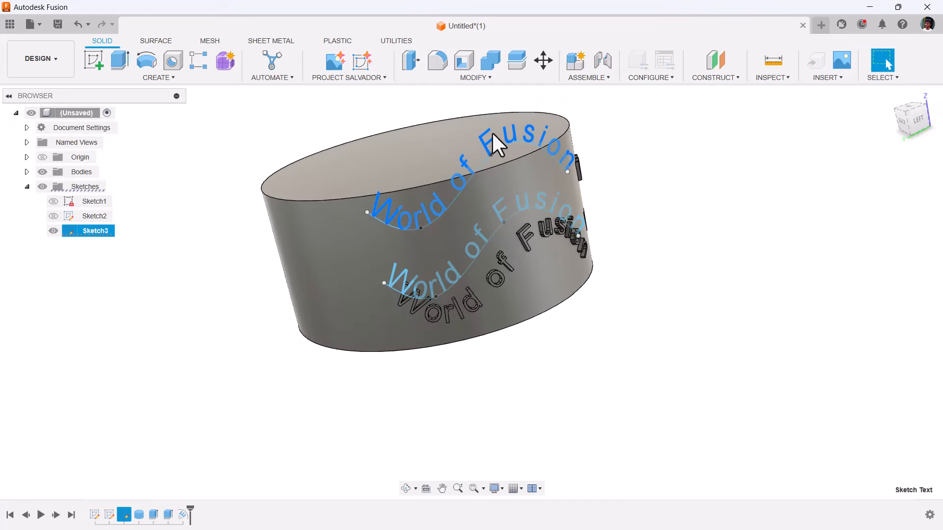
{"action": "left_click", "coordinate": [167, 81]}
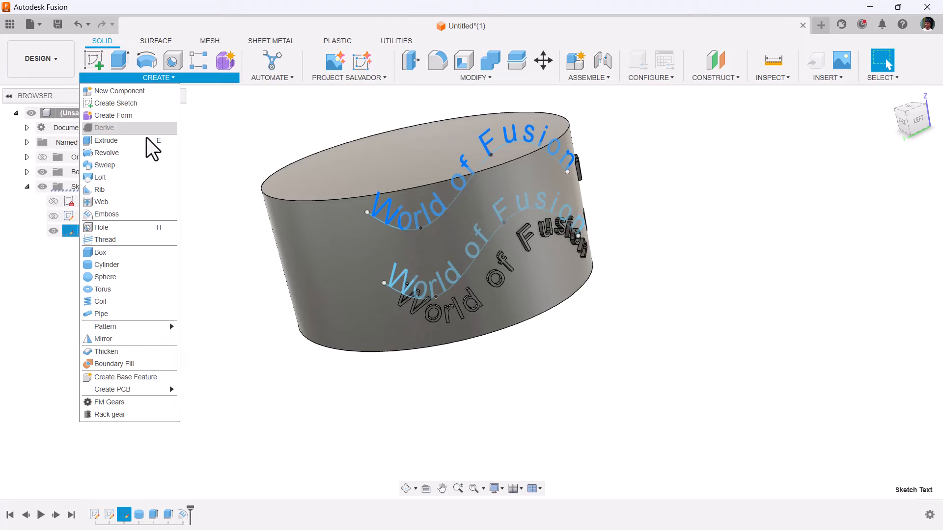
{"action": "left_click", "coordinate": [113, 212]}
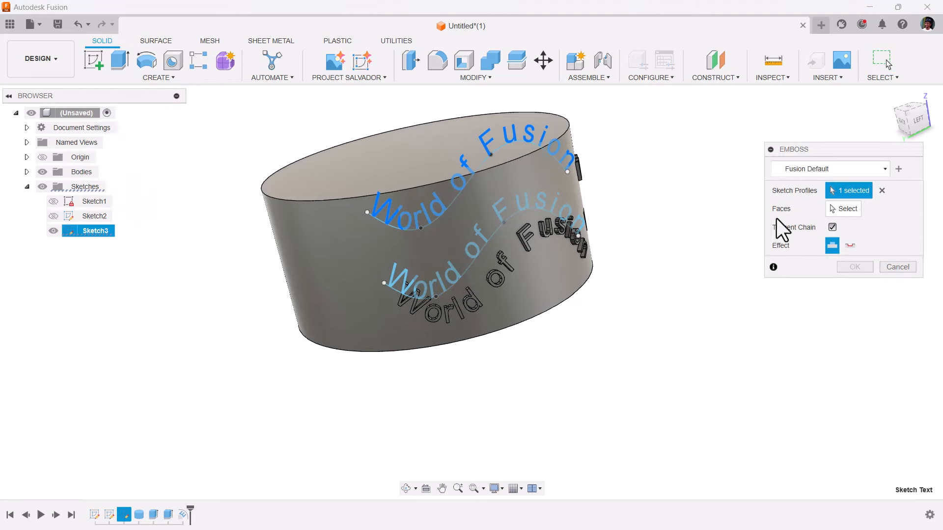
{"action": "left_click", "coordinate": [830, 208]}
{"action": "left_click", "coordinate": [519, 181]}
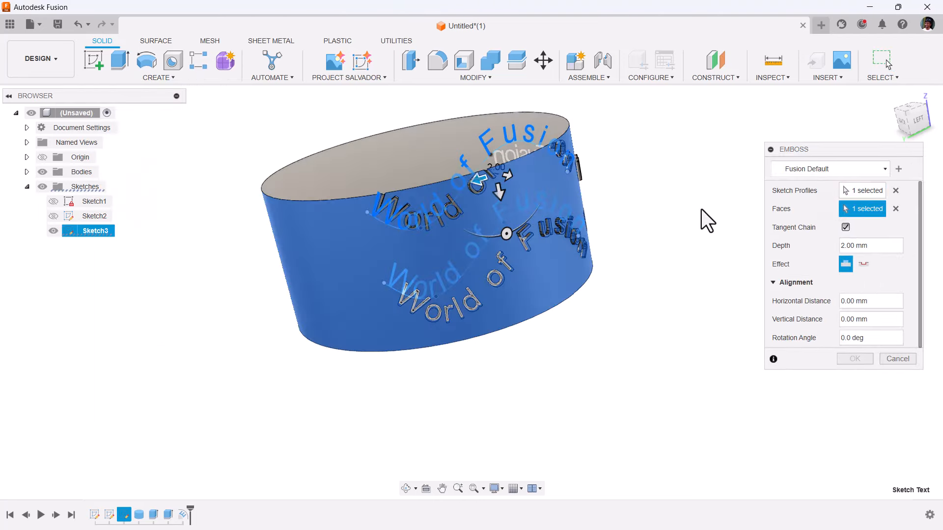
Shift the second emboss vertically by about 16 mm, change its effect to Deboss and apply it.
{"action": "scroll", "coordinate": [498, 178], "scroll_direction": "up", "scroll_amount": 3}
{"action": "left_click_drag", "start_coordinate": [497, 184], "coordinate": [505, 245]}
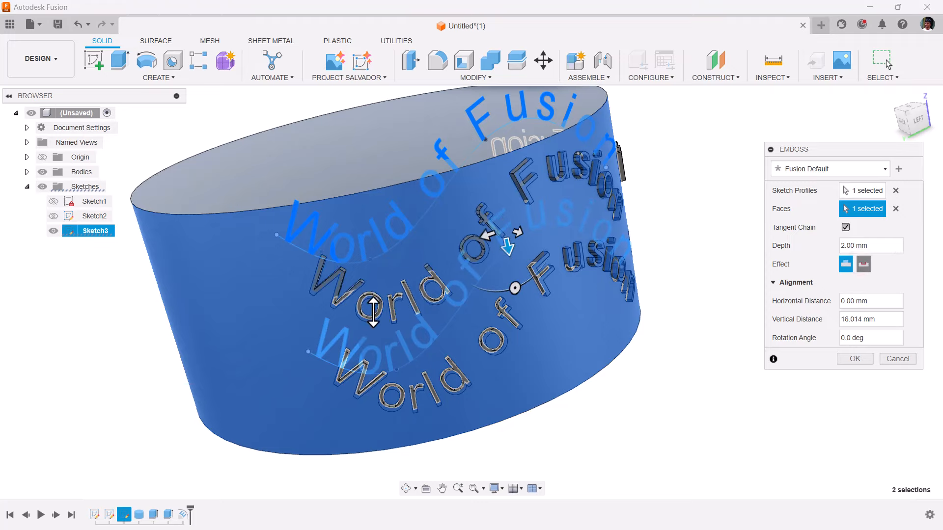
{"action": "middle_click_drag", "start_coordinate": [361, 305], "coordinate": [502, 295], "text": "shift"}
{"action": "scroll", "coordinate": [502, 296], "scroll_direction": "up", "scroll_amount": 5}
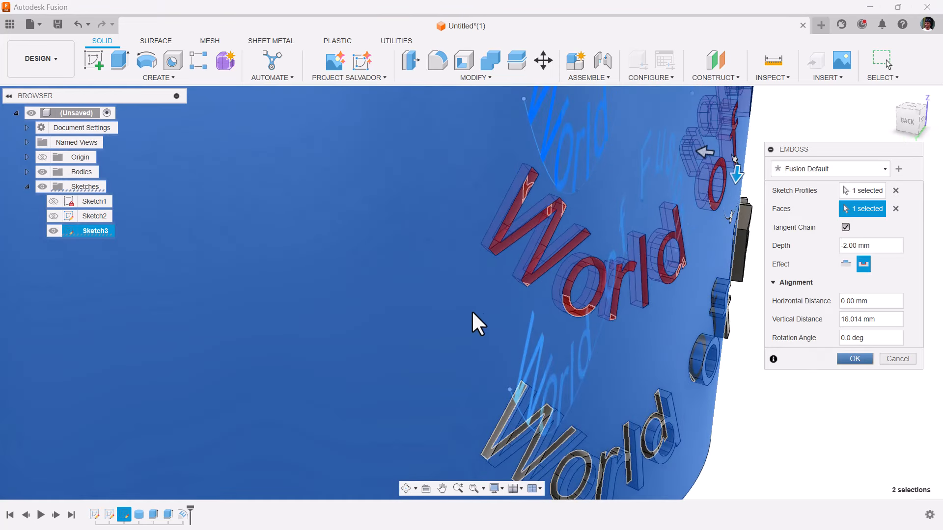
{"action": "key", "text": "Return"}
{"action": "scroll", "coordinate": [468, 319], "scroll_direction": "down", "scroll_amount": 5}
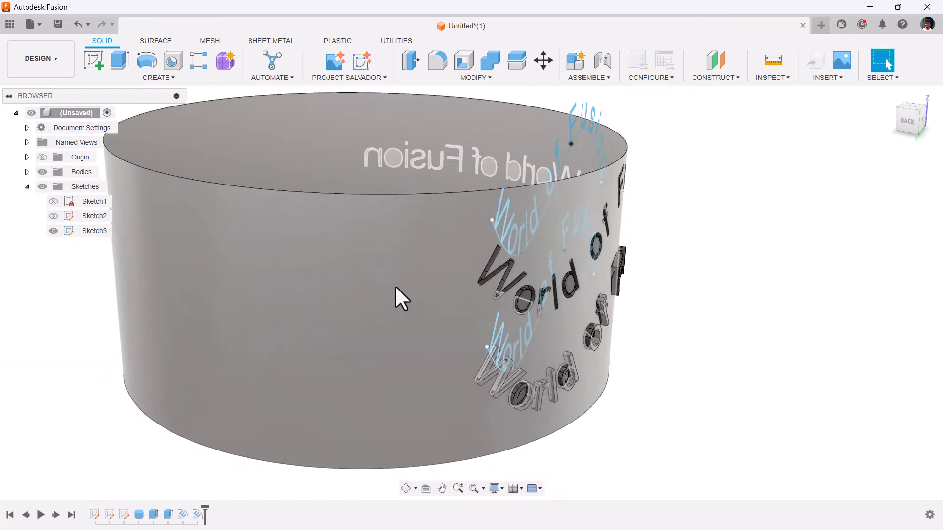
Hide Sketch3 and inspect the raised and engraved lettering around the cylinder, including from above.
{"action": "left_click", "coordinate": [54, 230]}
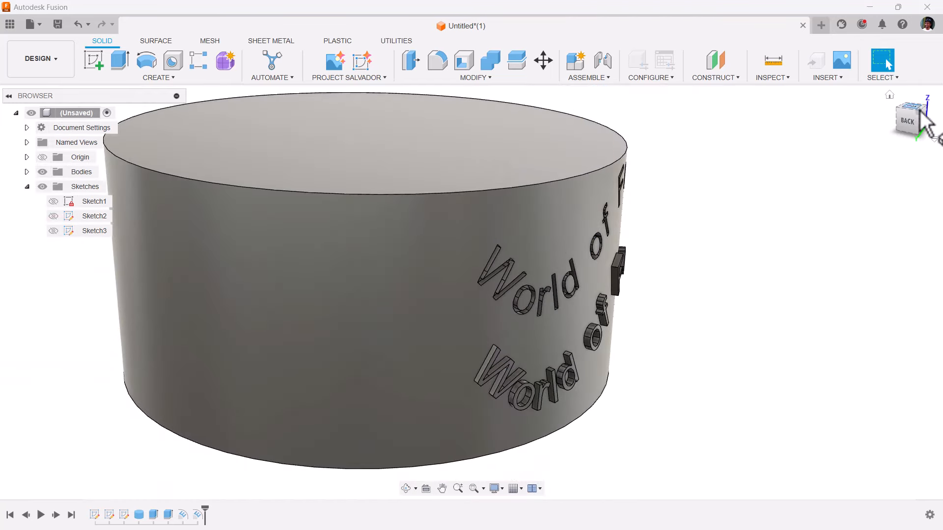
{"action": "left_click", "coordinate": [895, 122]}
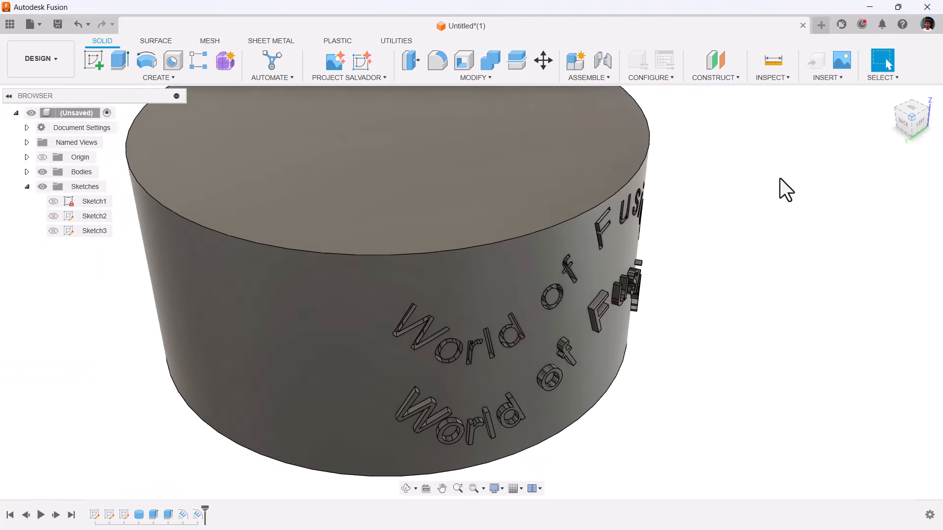
{"action": "left_click", "coordinate": [926, 107]}
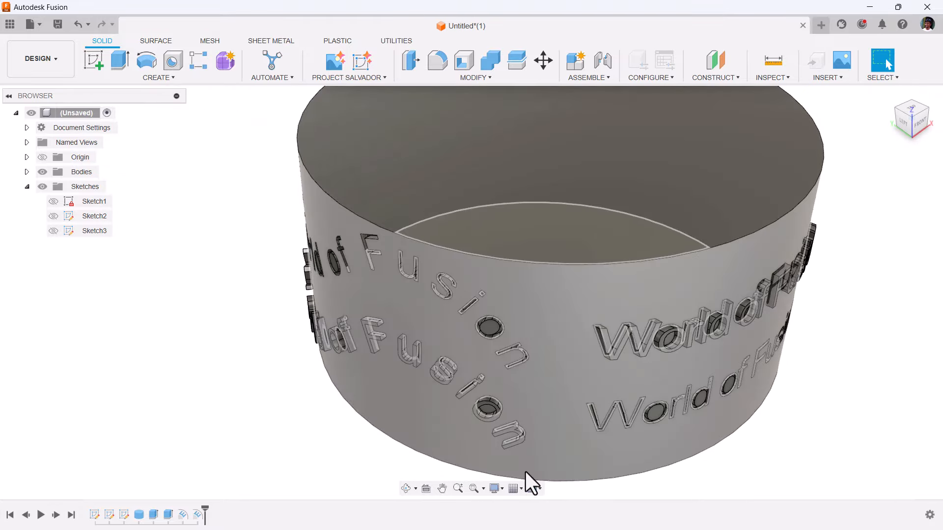
{"action": "middle_click_drag", "start_coordinate": [715, 442], "coordinate": [668, 364]}
{"action": "scroll", "coordinate": [665, 362], "scroll_direction": "up", "scroll_amount": 3}
{"action": "scroll", "coordinate": [589, 359], "scroll_direction": "down", "scroll_amount": 2}
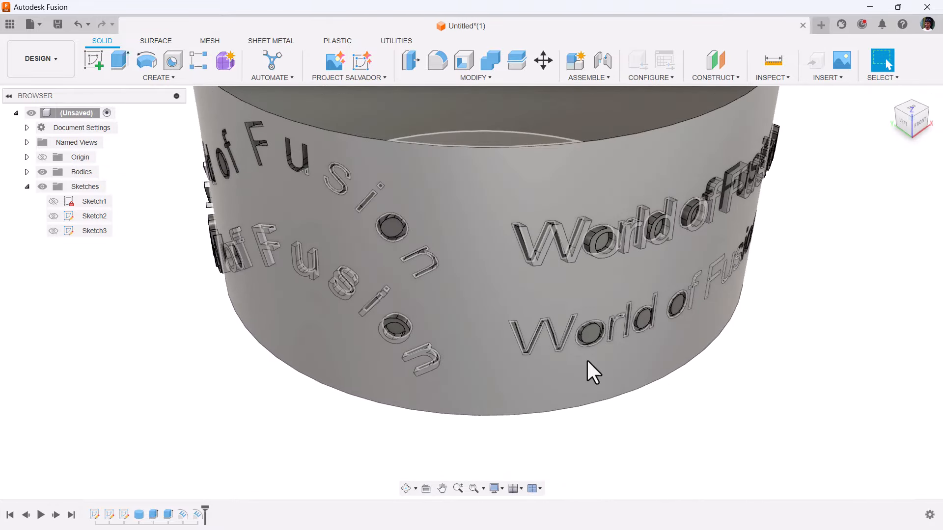
{"action": "middle_click_drag", "start_coordinate": [600, 362], "coordinate": [453, 375], "text": "shift"}
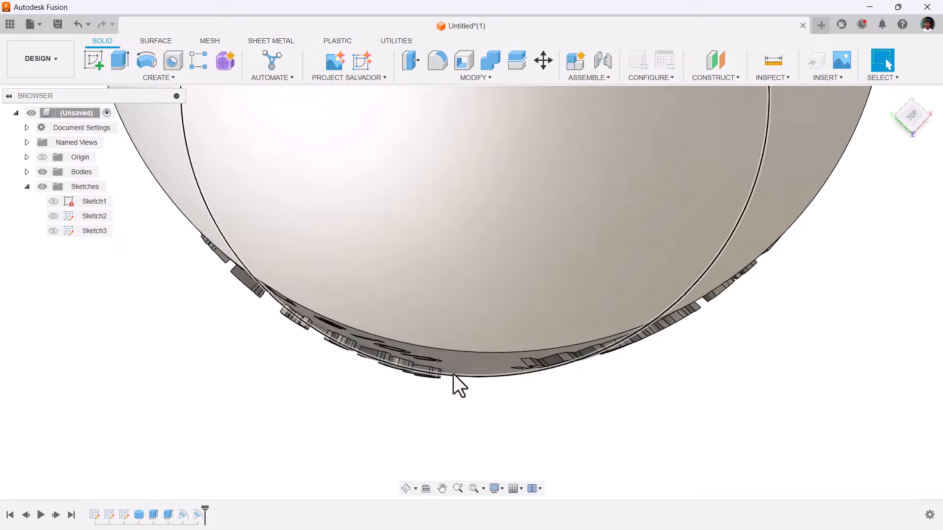
{"action": "scroll", "coordinate": [452, 374], "scroll_direction": "up", "scroll_amount": 3}
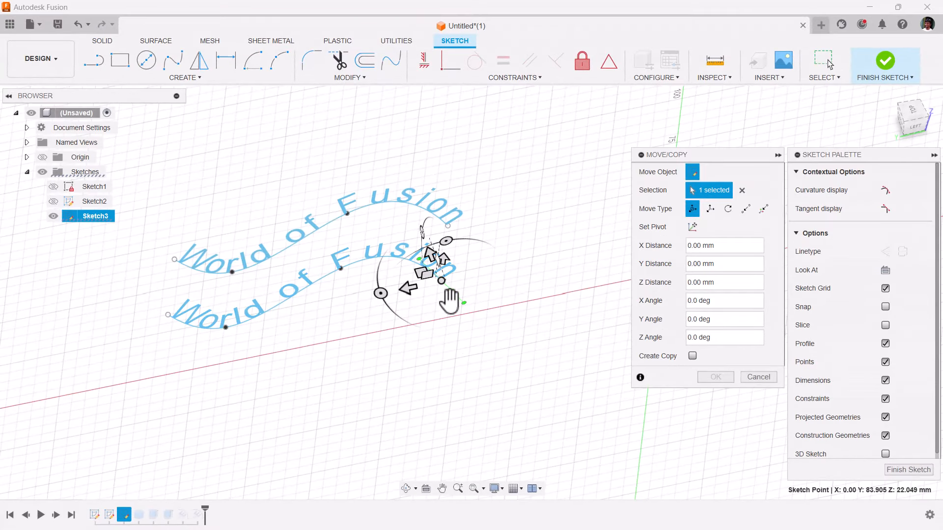
Move the right end point of the lower spline in Sketch3 off the sketch plane by a Z distance of -1.665 mm.
{"action": "mouse_move", "coordinate": [431, 255]}
{"action": "left_mouse_down"}
{"action": "mouse_move", "coordinate": [436, 268]}
{"action": "mouse_move", "coordinate": [430, 256]}
{"action": "left_mouse_up"}
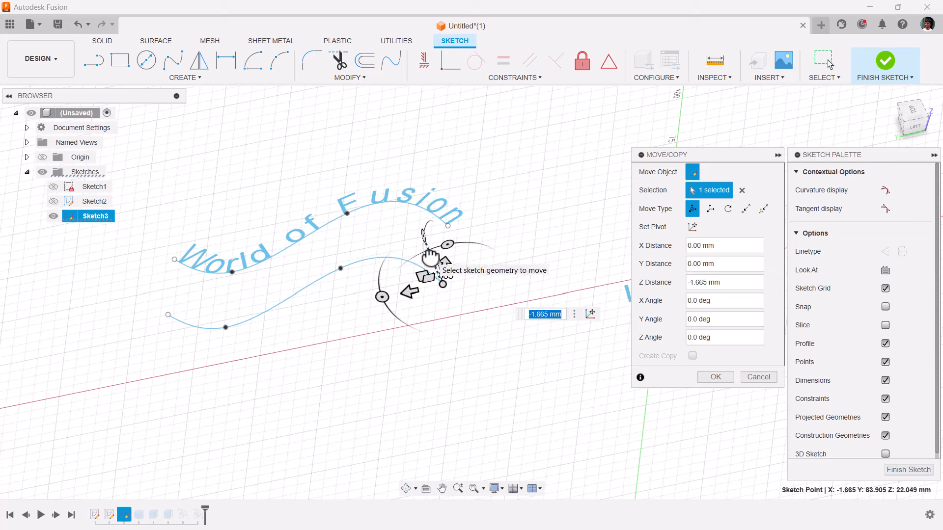
{"action": "key", "text": "Return"}
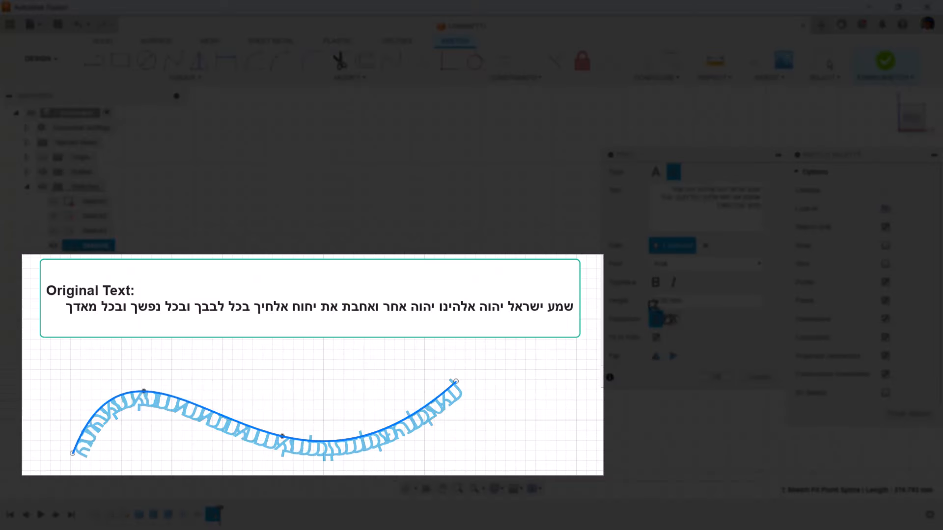
Set the height of the Hebrew text along the spline to 5 mm.
{"action": "left_click_drag", "start_coordinate": [682, 301], "coordinate": [639, 301]}
{"action": "type", "text": "5"}
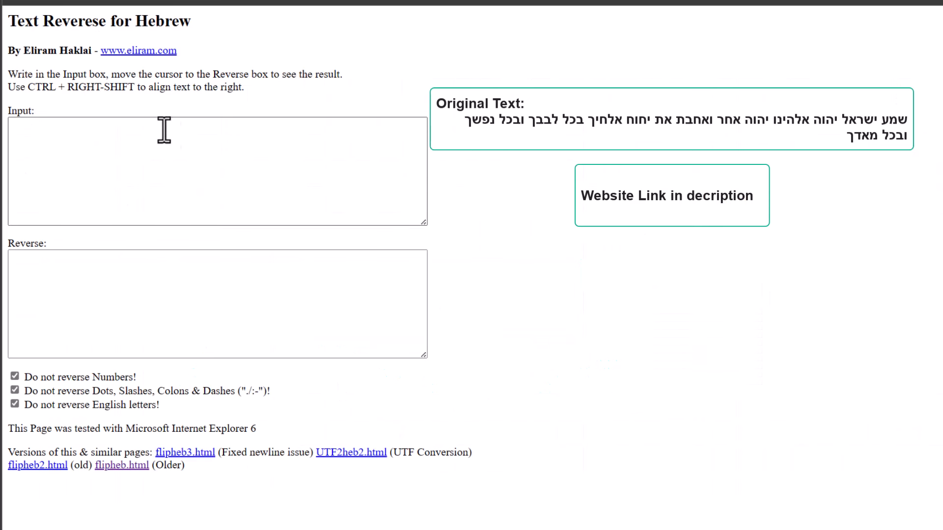
On the Hebrew text reversing web page, reverse the verse from "שמע ישראל" to "ובכל מאדך" and copy the reversed text.
{"action": "left_click", "coordinate": [222, 159]}
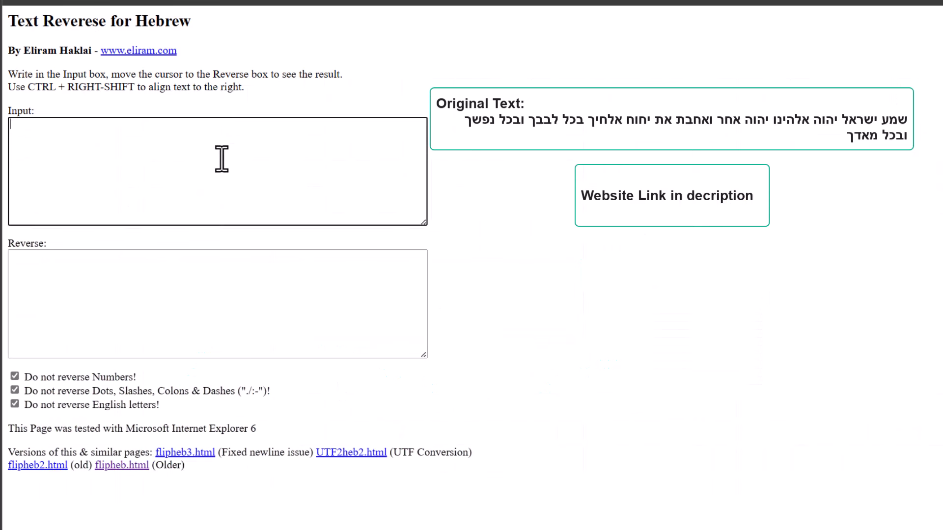
{"action": "type", "text": "שמע ישראל יהוה אלהינו יהוה אחר ואחבת את יחוח אלחיך בכל לבבך ובכל נפשך ובכל מאדך"}
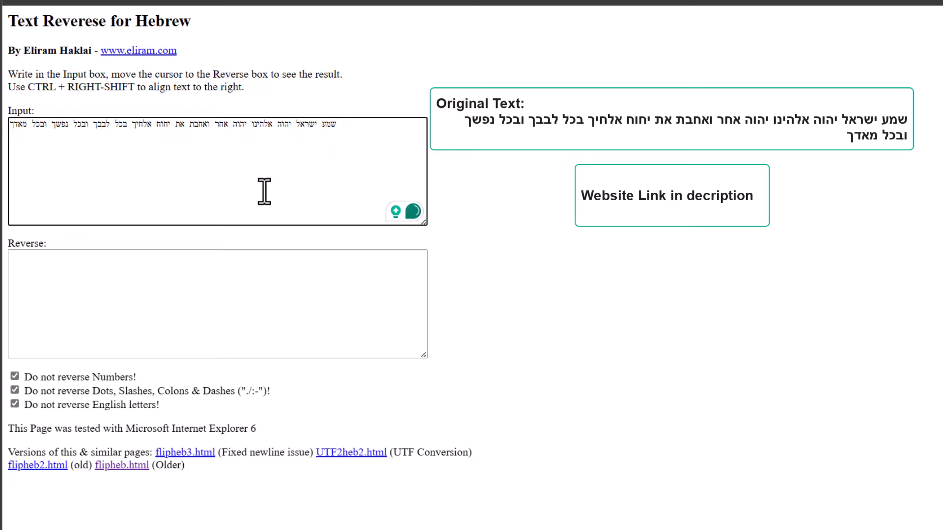
{"action": "left_click", "coordinate": [167, 284]}
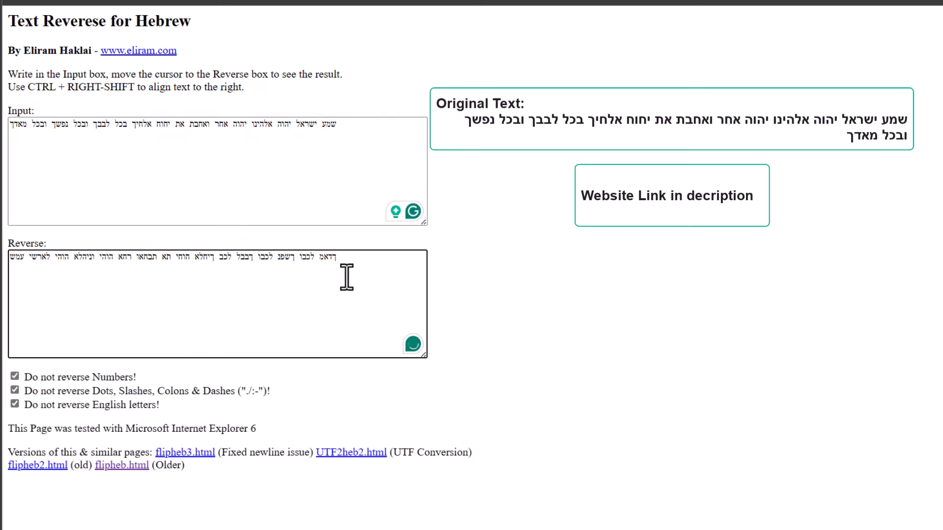
{"action": "key", "text": "ctrl+a"}
{"action": "key", "text": "ctrl+c"}
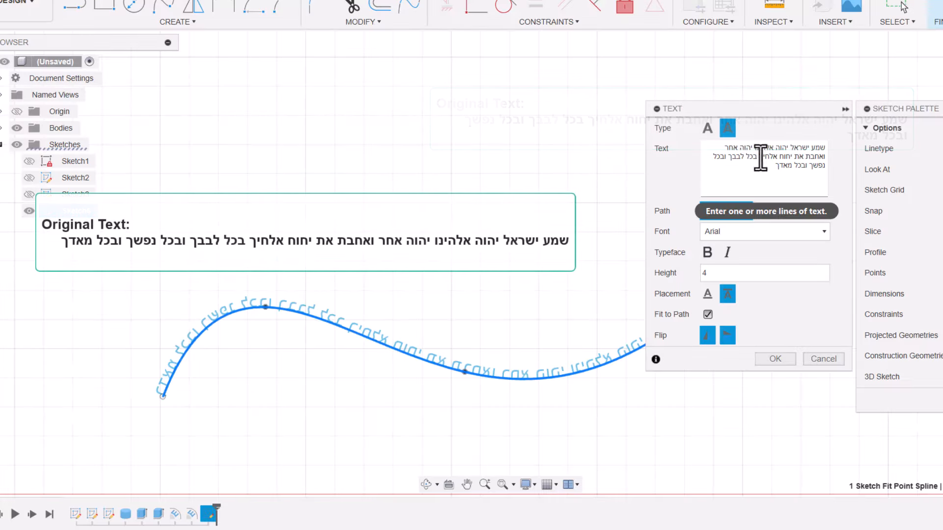
Replace the Hebrew text along the spline with the copied reversed text, turn off its horizontal flip and apply it.
{"action": "left_click", "coordinate": [769, 176]}
{"action": "key", "text": "ctrl+a"}
{"action": "key", "text": "ctrl+v"}
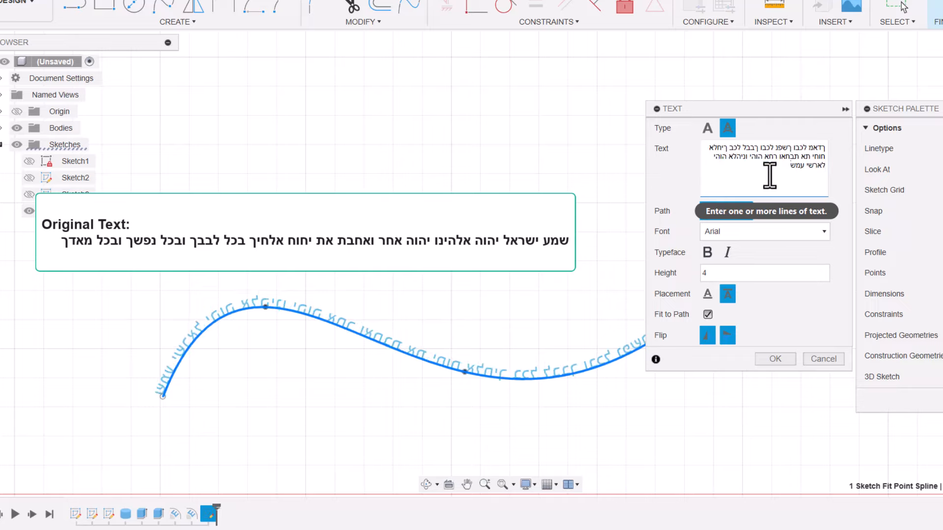
{"action": "left_click", "coordinate": [707, 334]}
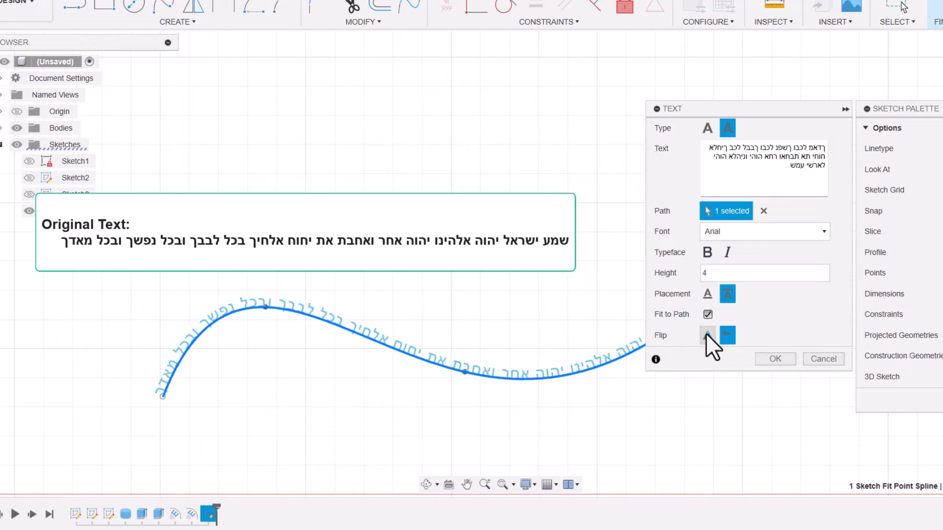
{"action": "middle_click_drag", "start_coordinate": [708, 334], "coordinate": [741, 340]}
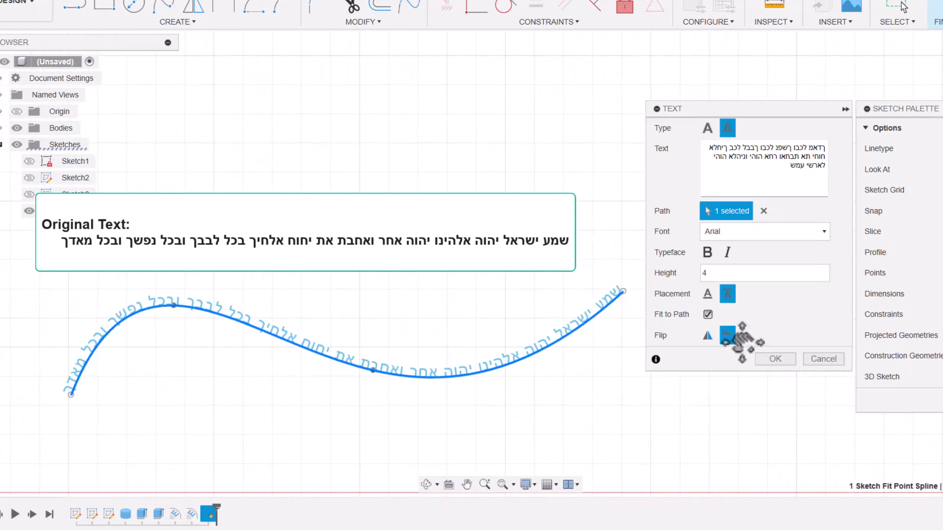
{"action": "left_click", "coordinate": [789, 355]}
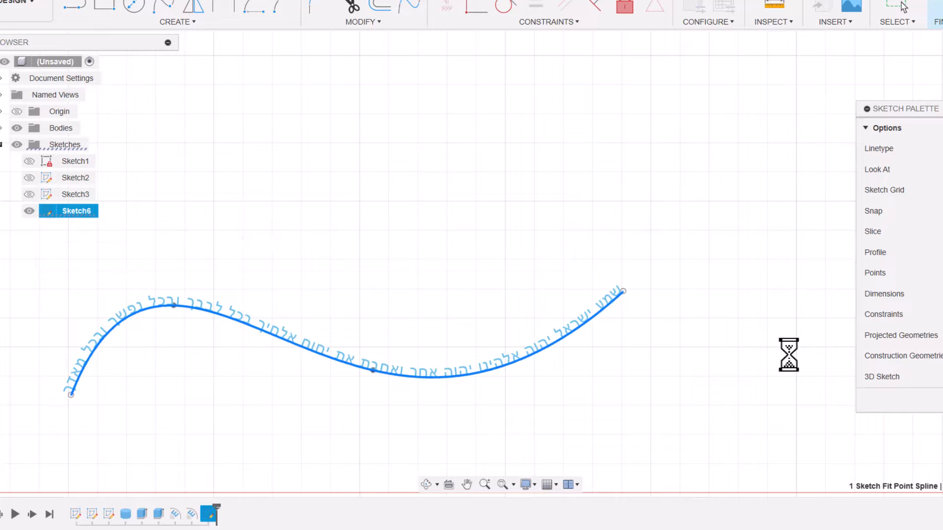